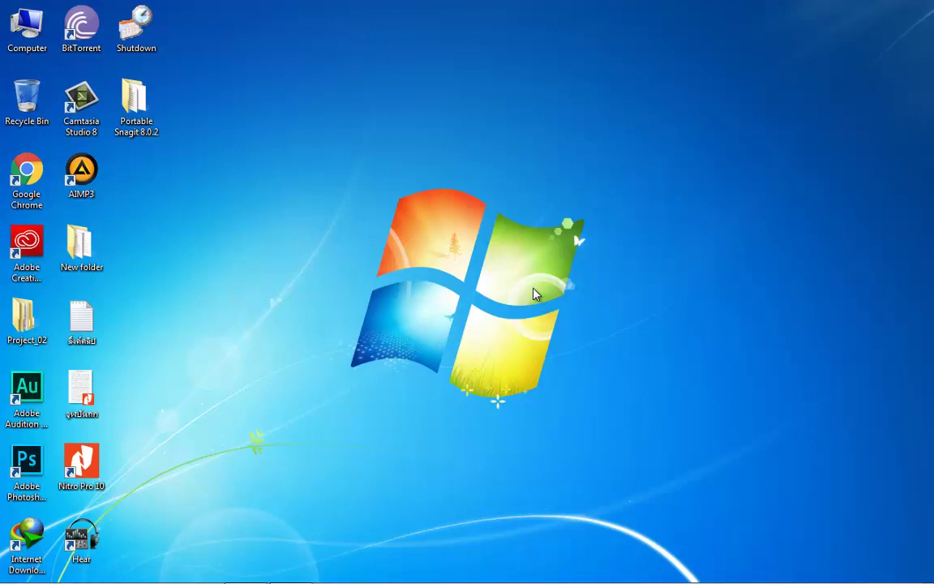
- Search Google in Chrome for "format factory" and open the software.thaiware.com result
{"action": "mouse_move", "coordinate": [180, 577]}
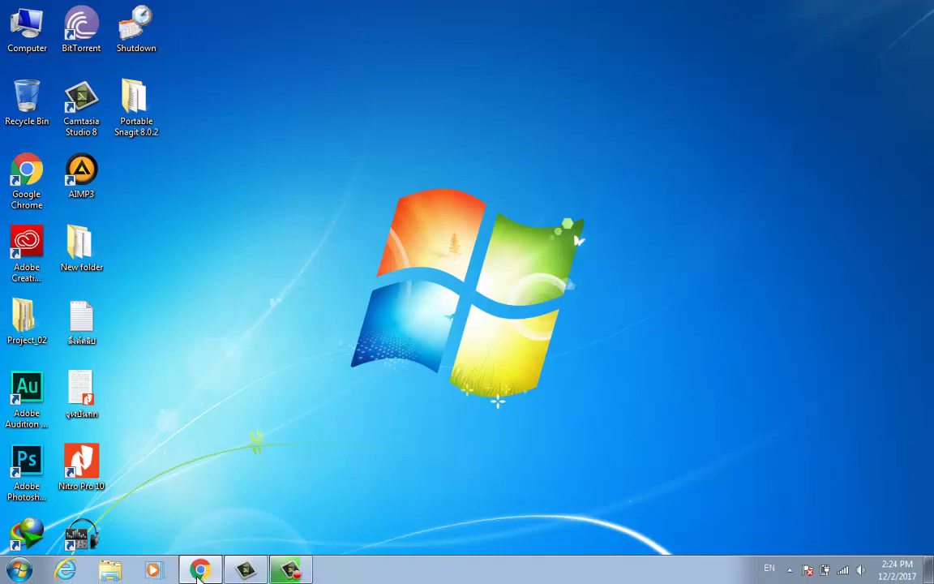
{"action": "left_click", "coordinate": [199, 570]}
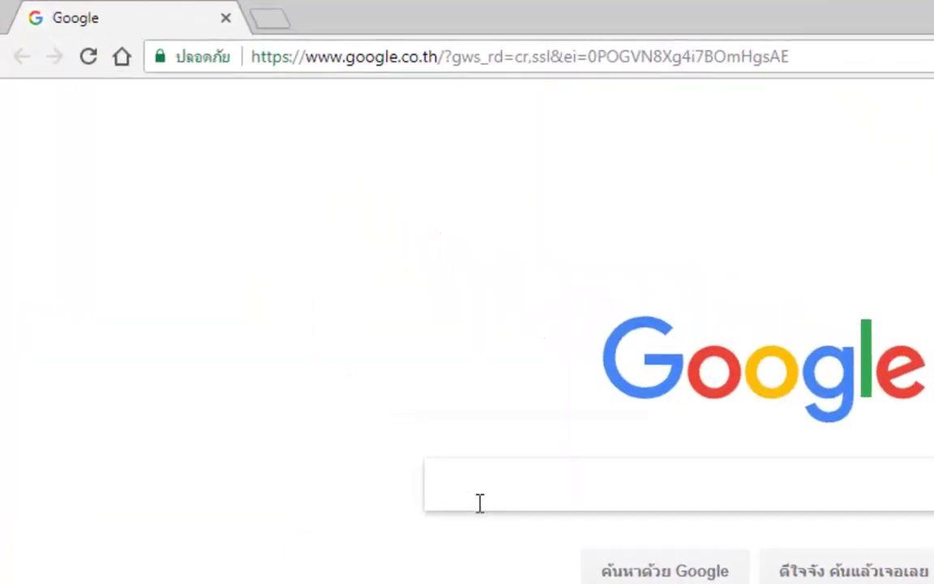
{"action": "type", "text": "form"}
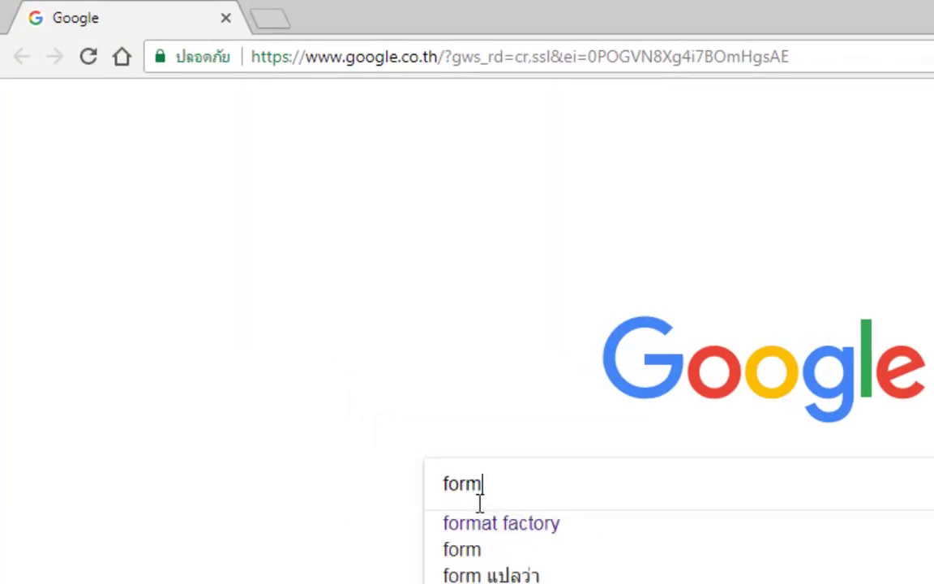
{"action": "left_click", "coordinate": [551, 535]}
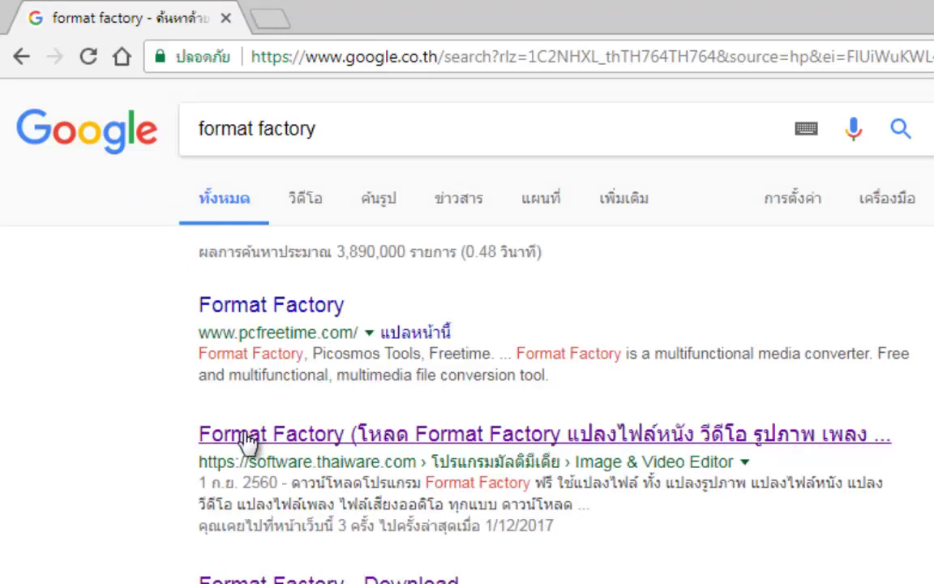
{"action": "left_click", "coordinate": [438, 441]}
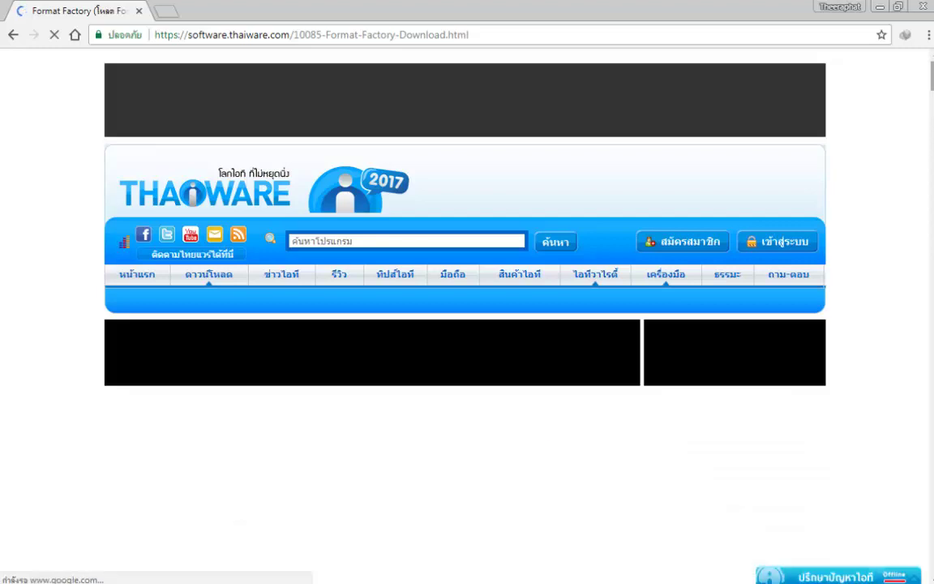
- Download FFSetup4.1.0.0.exe from the Thaiware Format Factory page and open its download folder in a maximized window
{"action": "scroll", "coordinate": [916, 112], "scroll_direction": "down", "scroll_amount": 6}
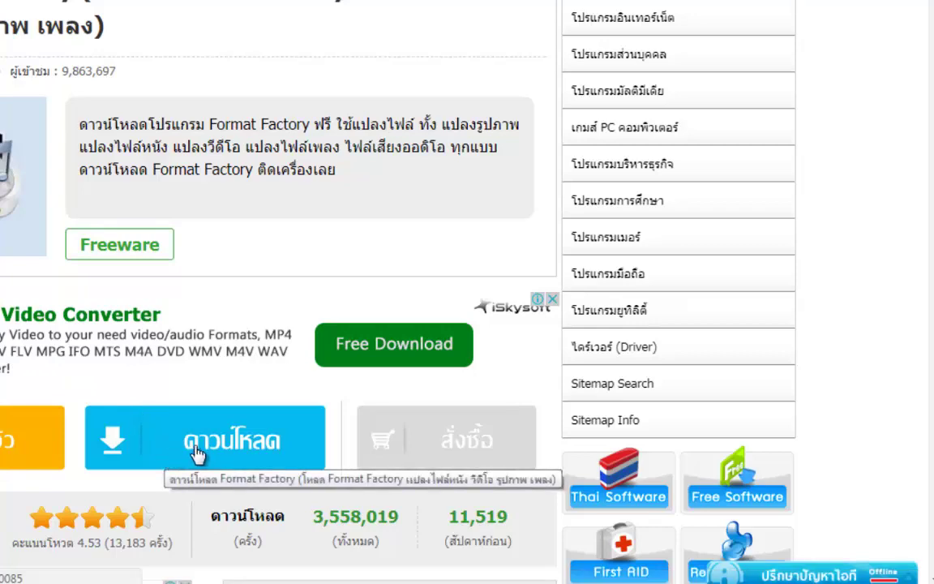
{"action": "left_click", "coordinate": [231, 455]}
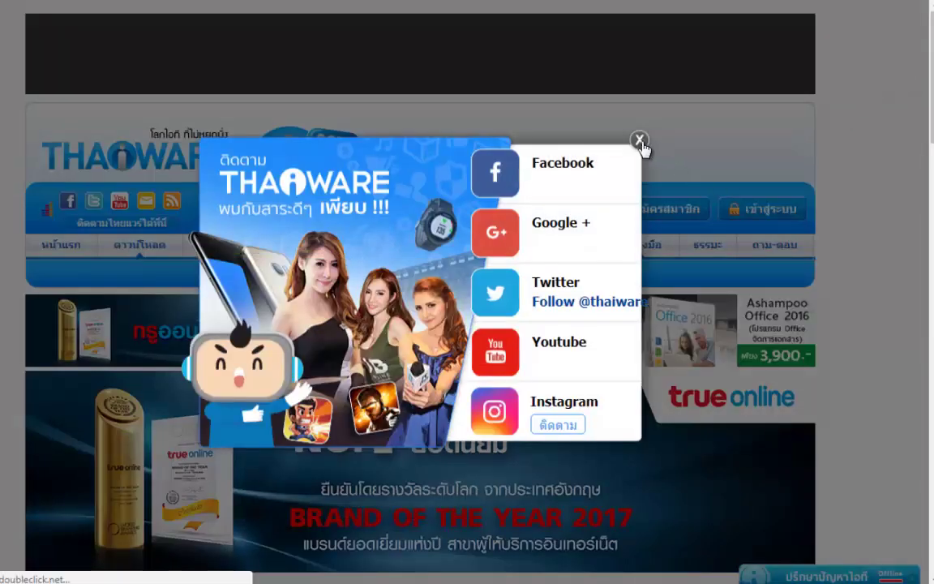
{"action": "left_click", "coordinate": [640, 140]}
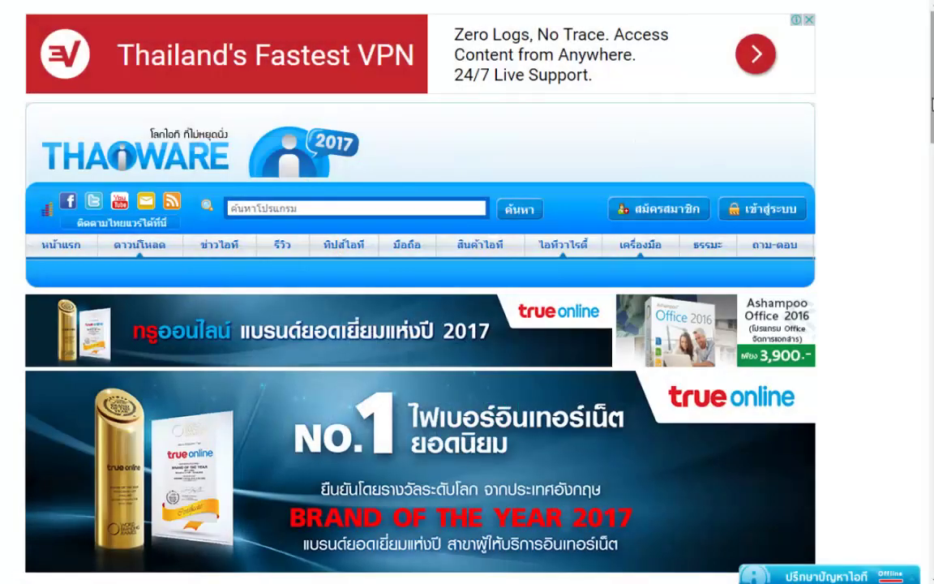
{"action": "scroll", "coordinate": [885, 141], "scroll_direction": "down", "scroll_amount": 6}
{"action": "scroll", "coordinate": [802, 256], "scroll_direction": "down", "scroll_amount": 3}
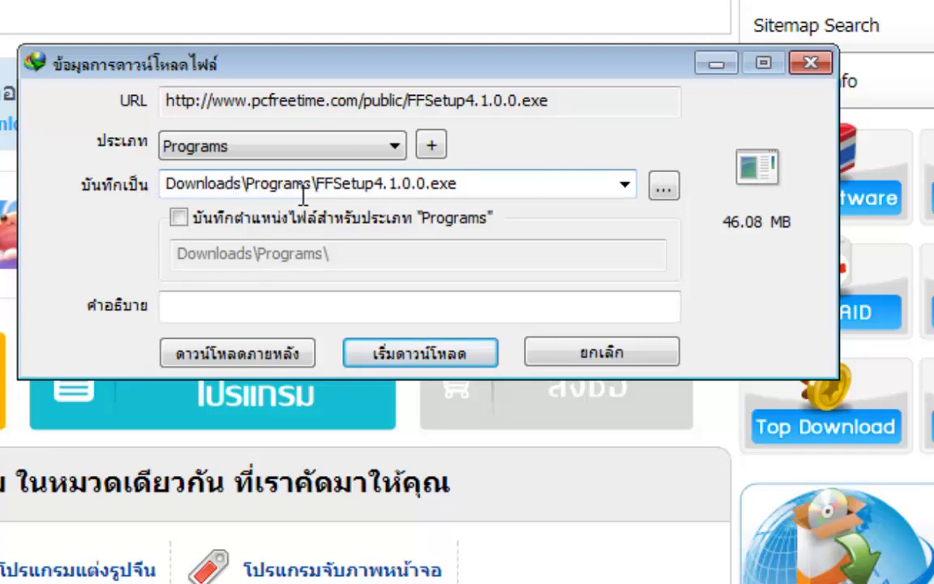
{"action": "left_click", "coordinate": [438, 349]}
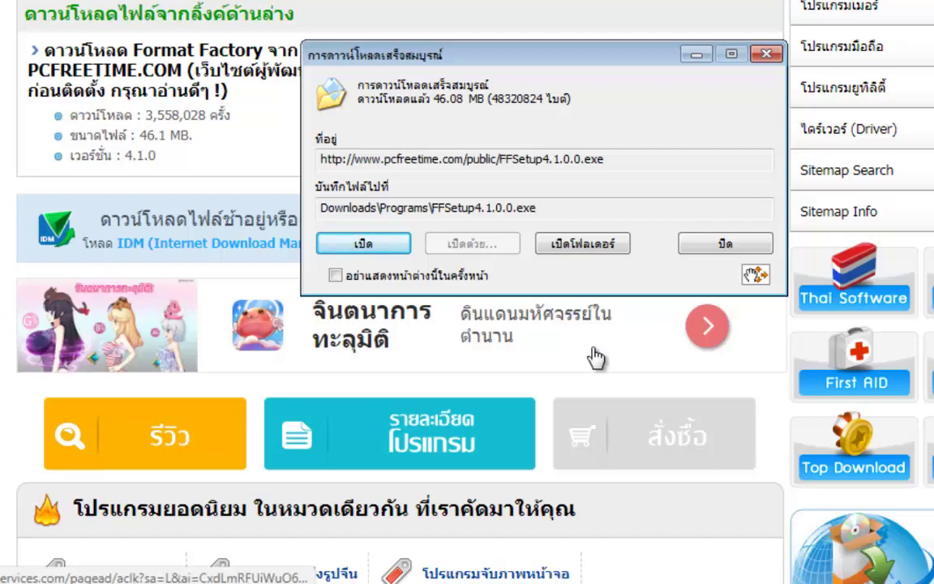
{"action": "left_click", "coordinate": [585, 244]}
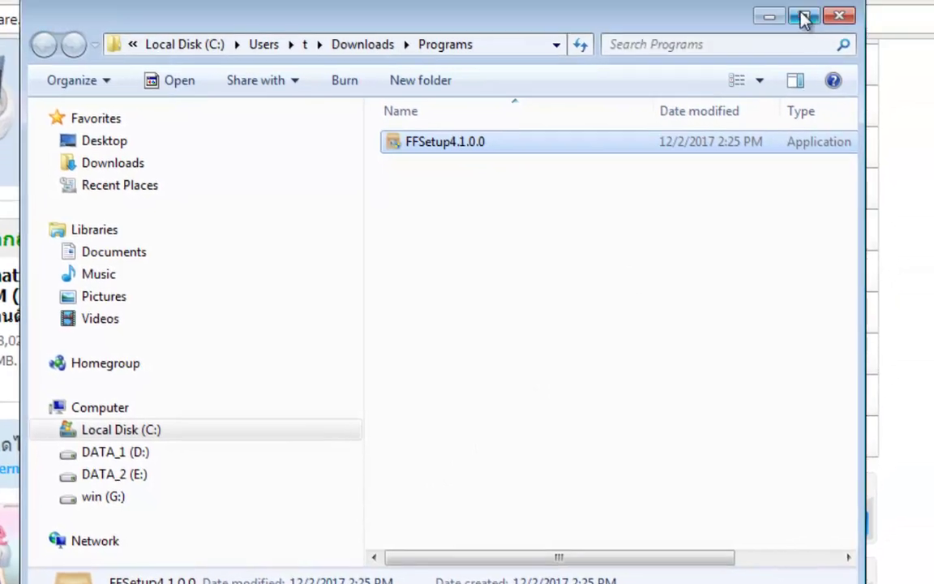
{"action": "left_click", "coordinate": [806, 17]}
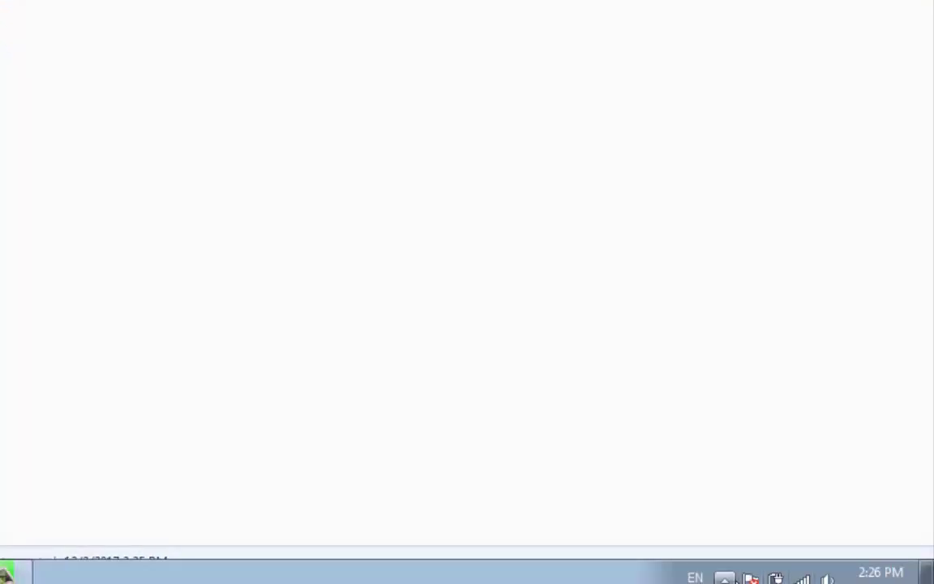
{"action": "left_click", "coordinate": [723, 575]}
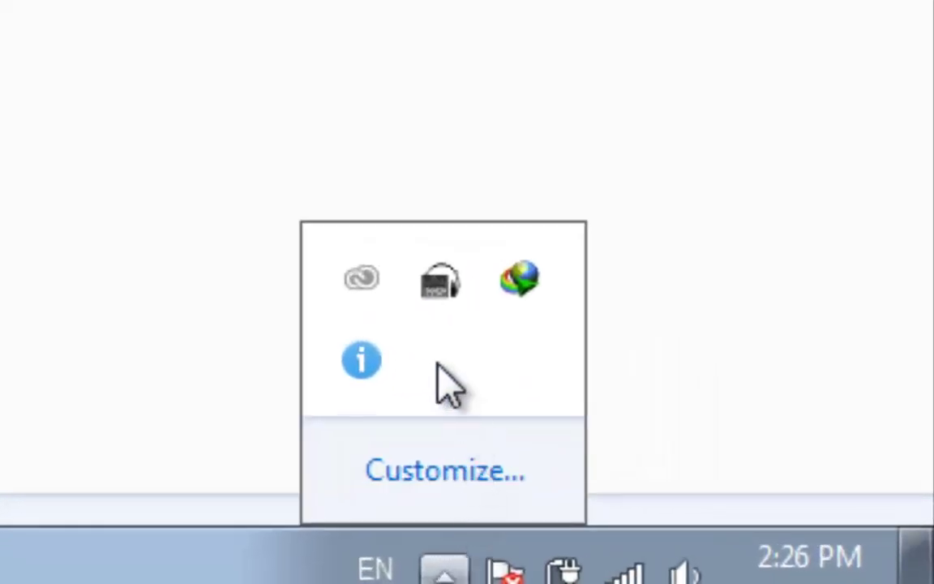
{"action": "mouse_move", "coordinate": [486, 415]}
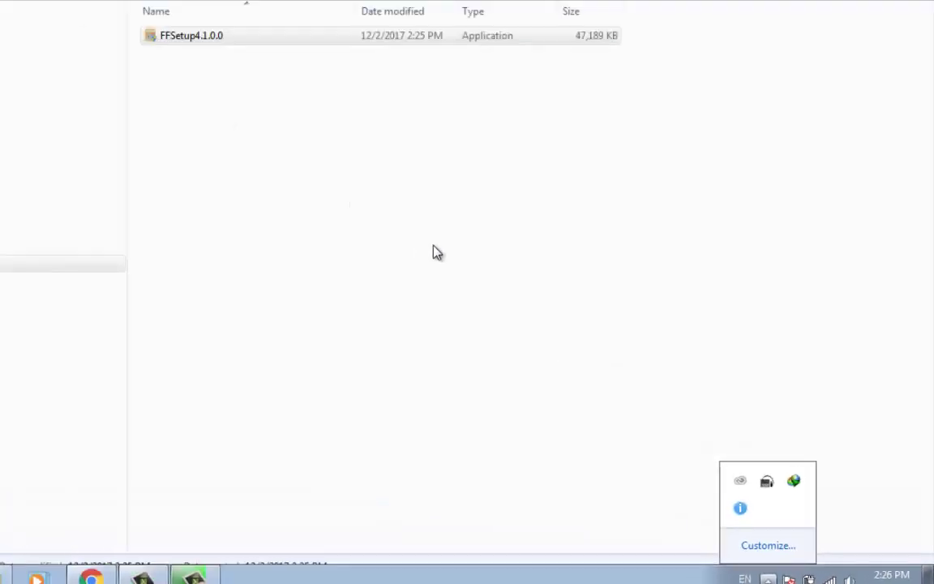
{"action": "left_click", "coordinate": [425, 247]}
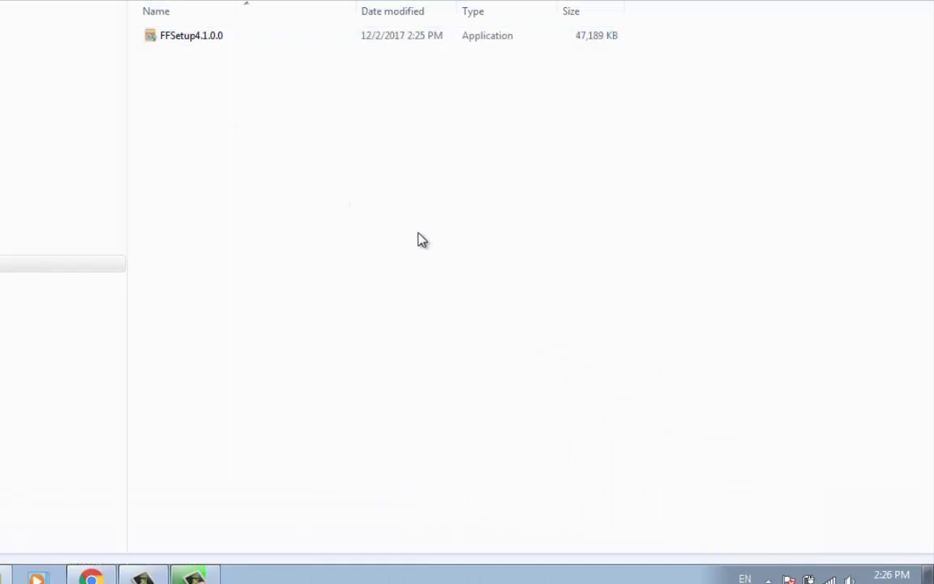
- Run FFSetup4.1.0.0, remove the Fusion.dll threat flagged by the antivirus, and install to C:\Program Files (x86)\FormatFactory
{"action": "double_click", "coordinate": [202, 42]}
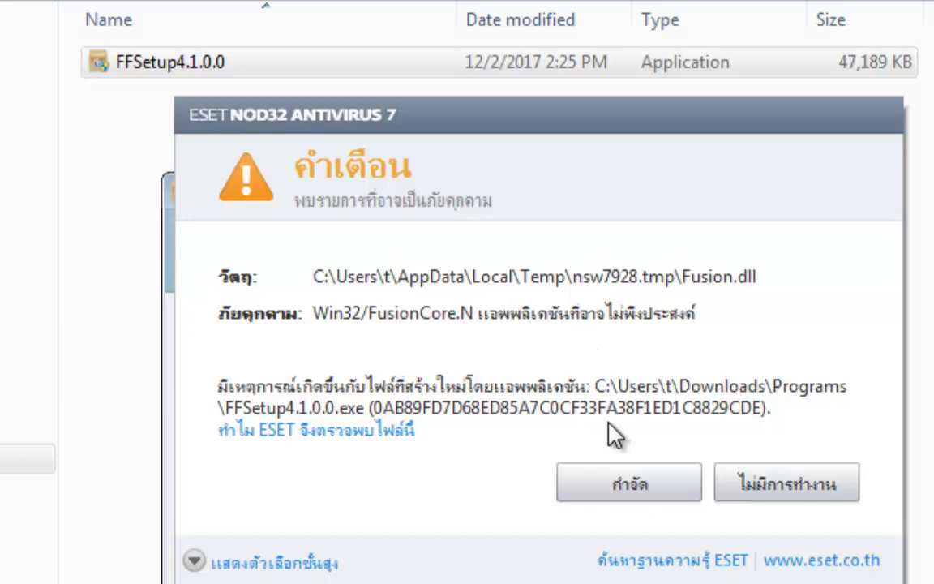
{"action": "left_click", "coordinate": [621, 484]}
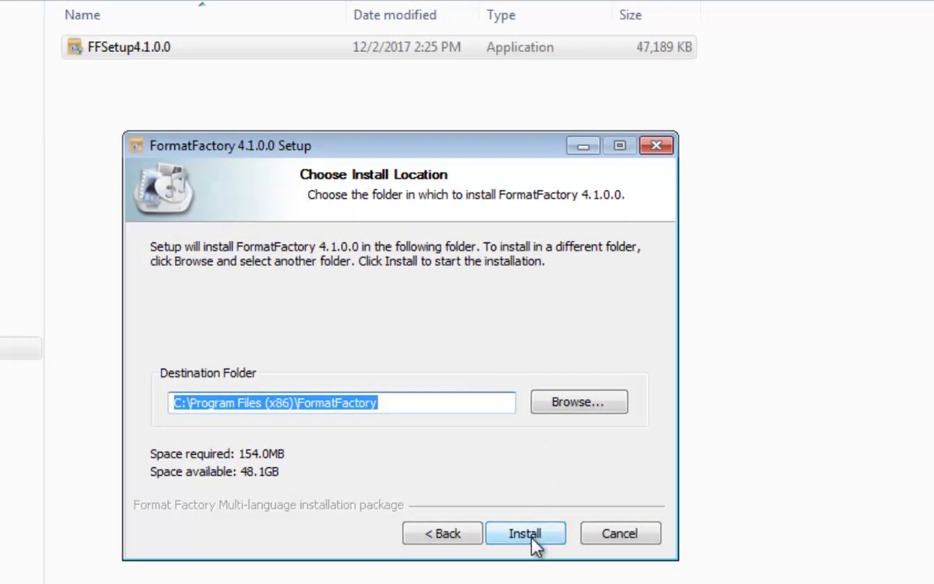
{"action": "left_click", "coordinate": [532, 539]}
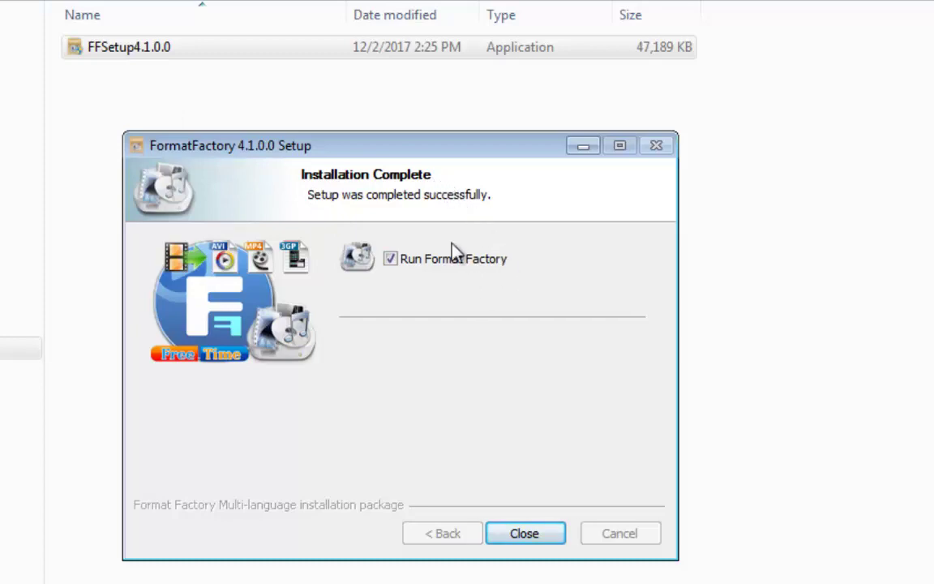
- Finish the FormatFactory setup with the Run Format Factory option switched off
{"action": "left_click_drag", "start_coordinate": [442, 151], "coordinate": [663, 229]}
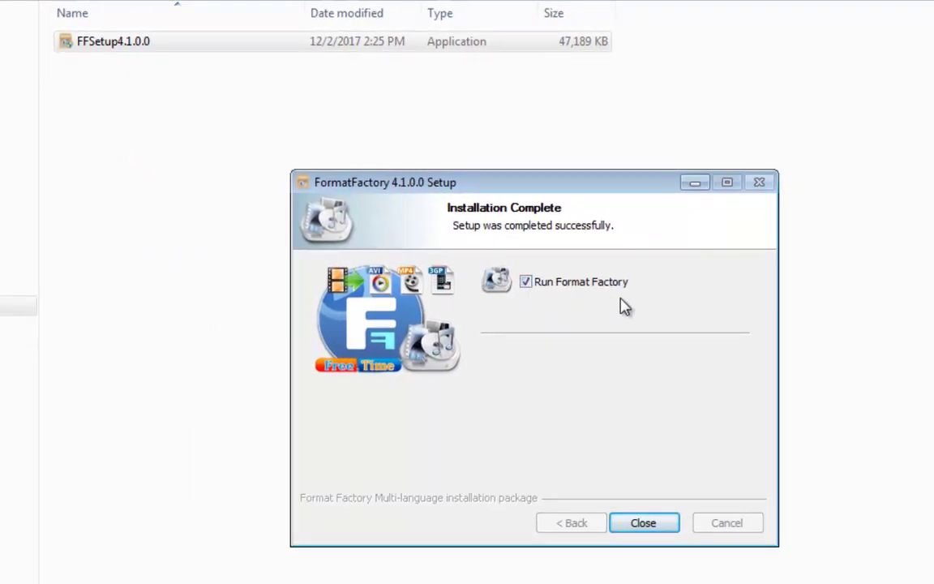
{"action": "left_click", "coordinate": [525, 281]}
{"action": "left_click", "coordinate": [642, 524]}
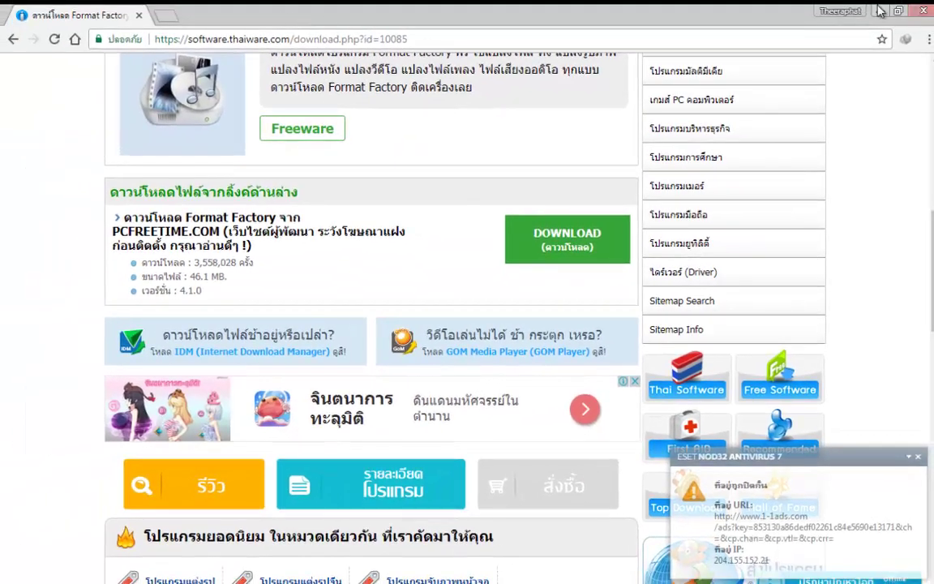
- Minimize the browser and folder windows and launch Format Factory from the desktop
{"action": "left_click", "coordinate": [879, 10]}
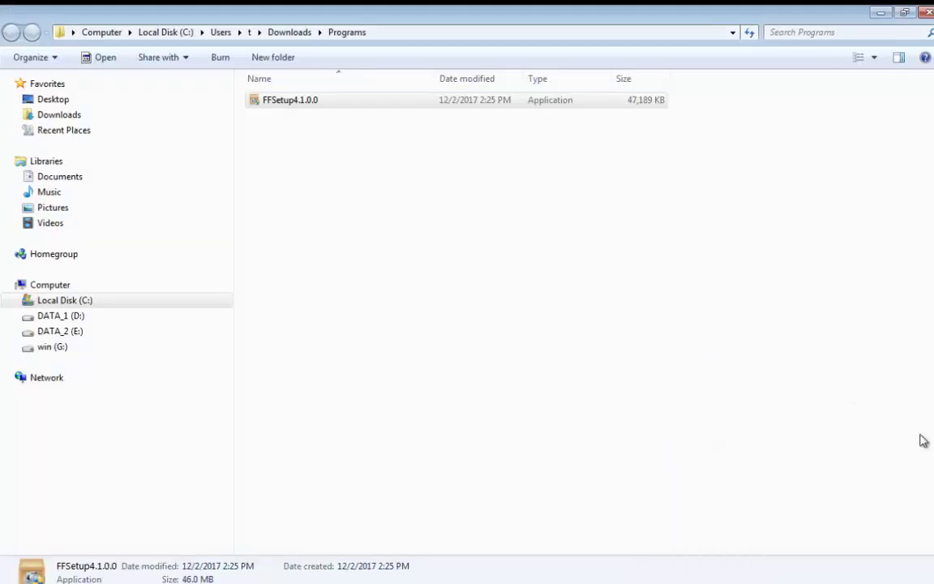
{"action": "left_click", "coordinate": [880, 12]}
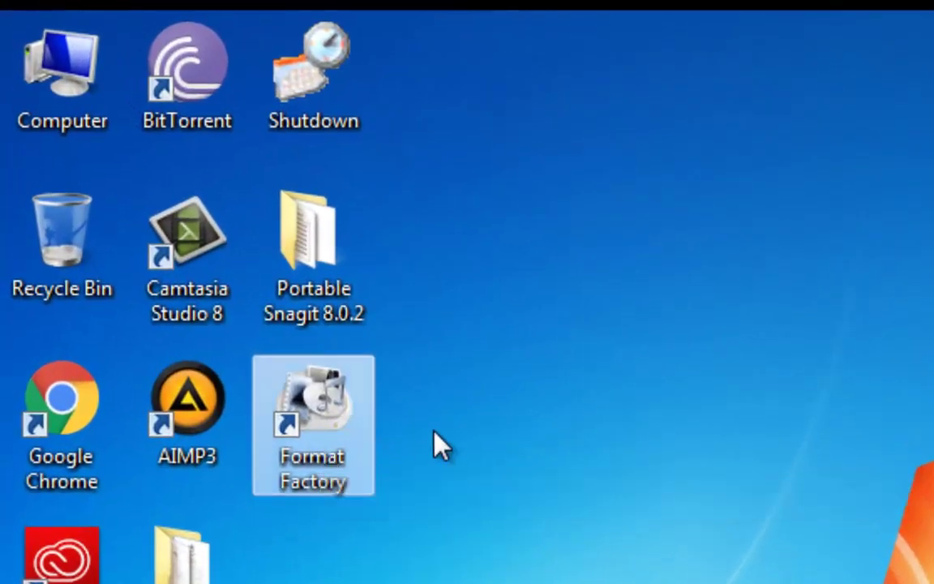
{"action": "double_click", "coordinate": [320, 442]}
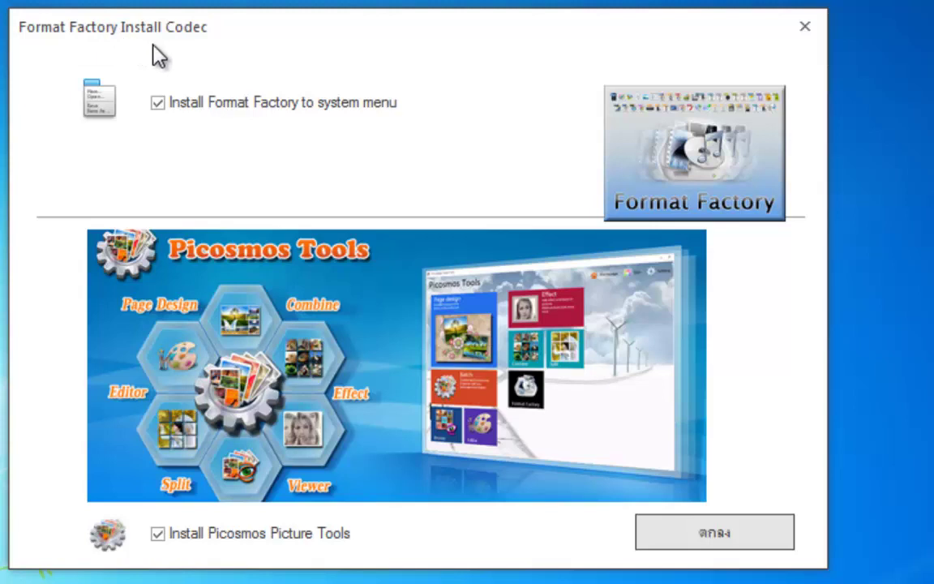
- Decline both the Format Factory system menu entry and Picosmos Picture Tools, and confirm the codec installation options
{"action": "left_click", "coordinate": [158, 103]}
{"action": "left_click", "coordinate": [158, 103]}
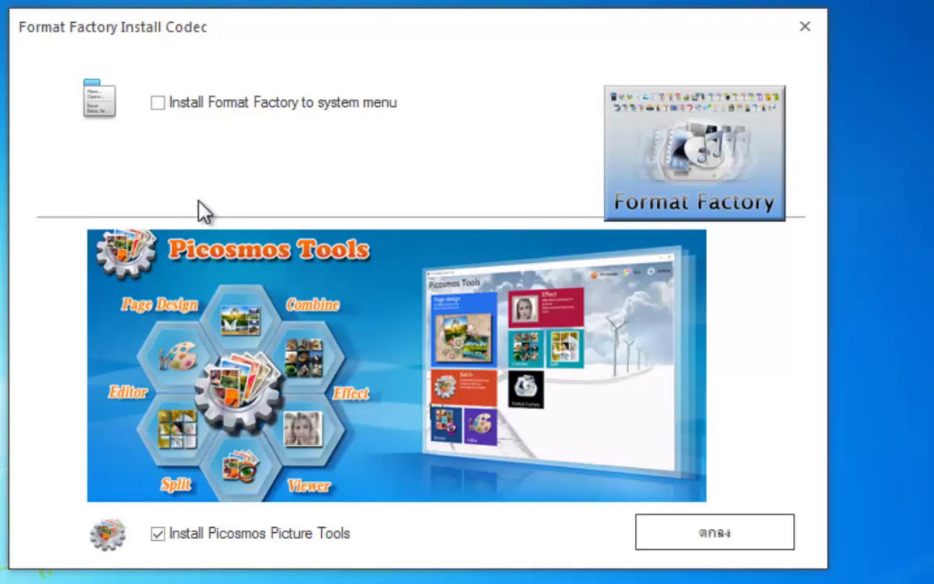
{"action": "left_click", "coordinate": [158, 533]}
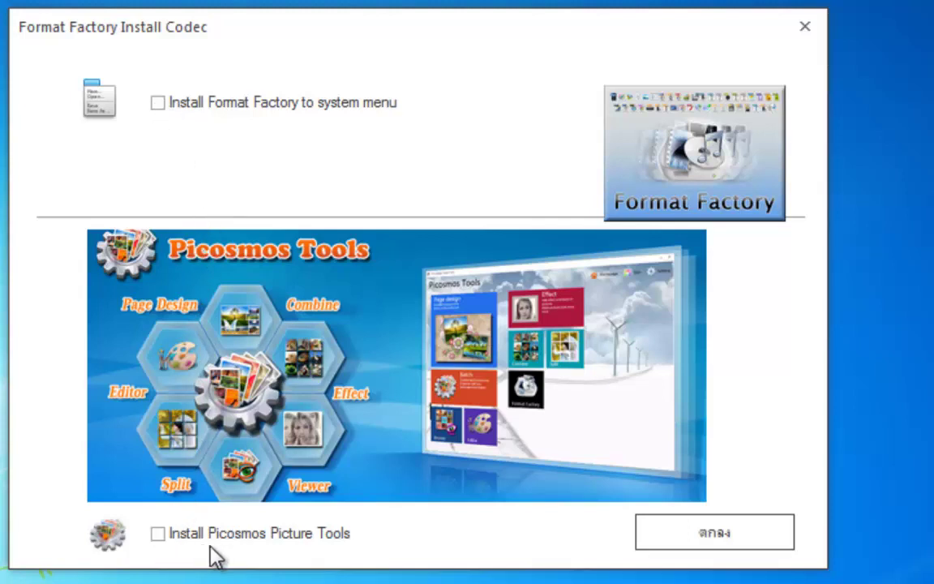
{"action": "left_click", "coordinate": [740, 546]}
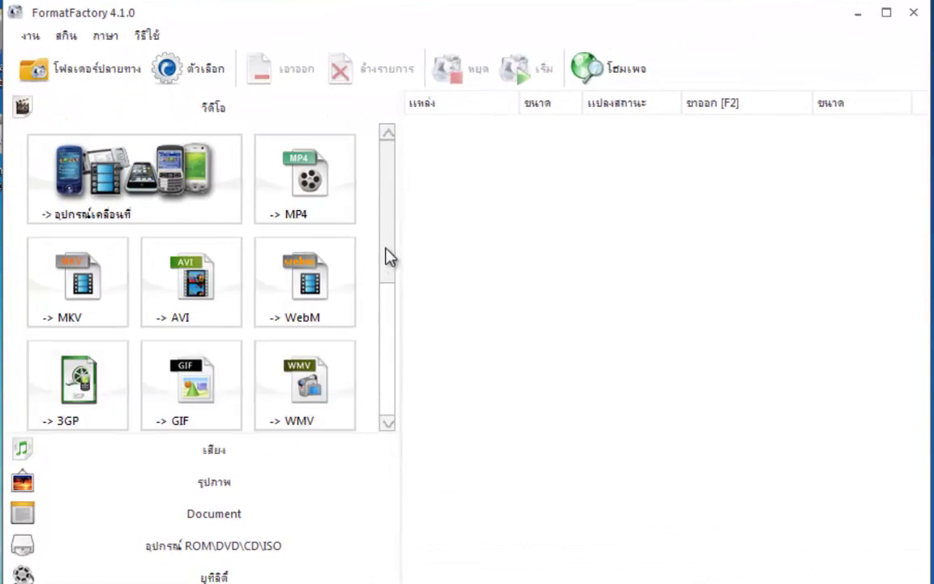
- Look through the video output formats available in Format Factory
{"action": "left_click", "coordinate": [387, 319]}
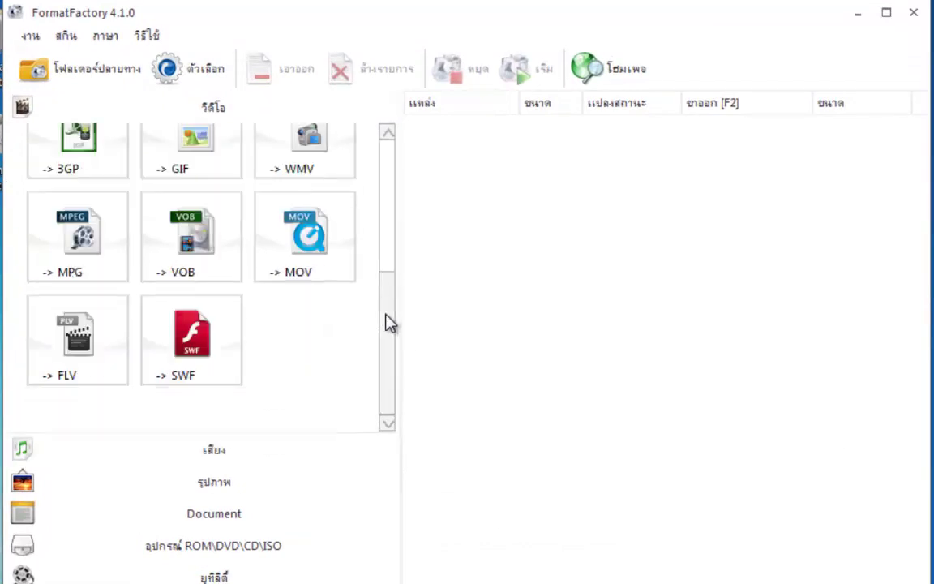
{"action": "left_click", "coordinate": [387, 241]}
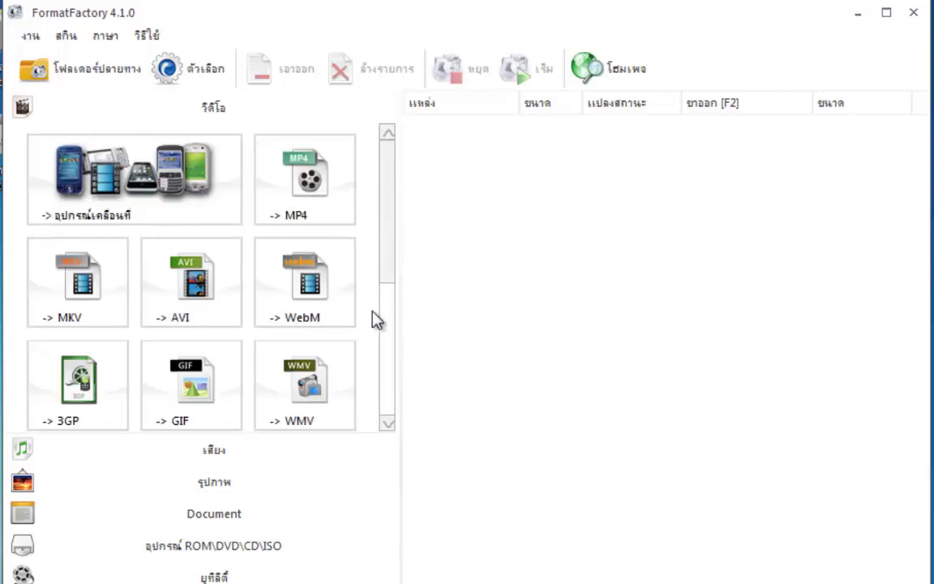
{"action": "left_click", "coordinate": [390, 324]}
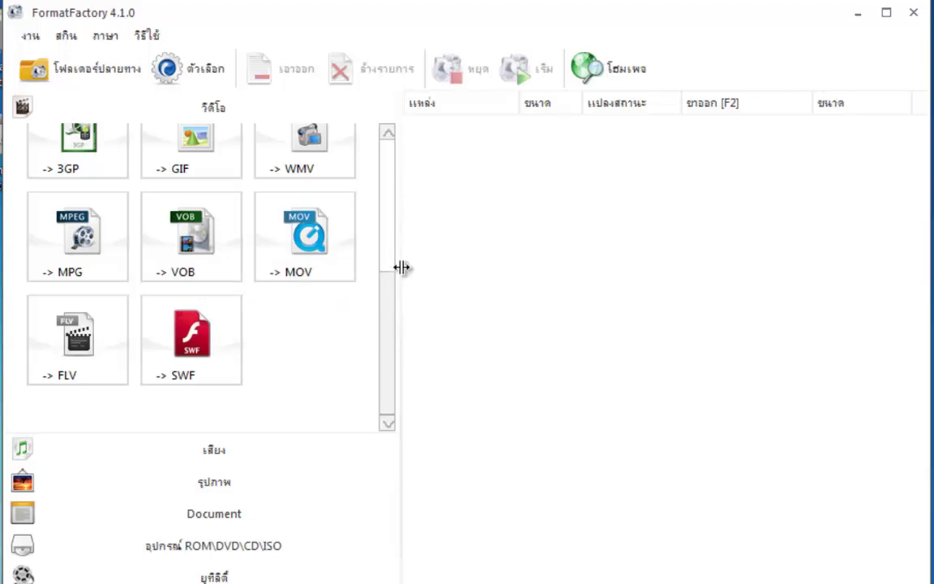
{"action": "left_click", "coordinate": [387, 240]}
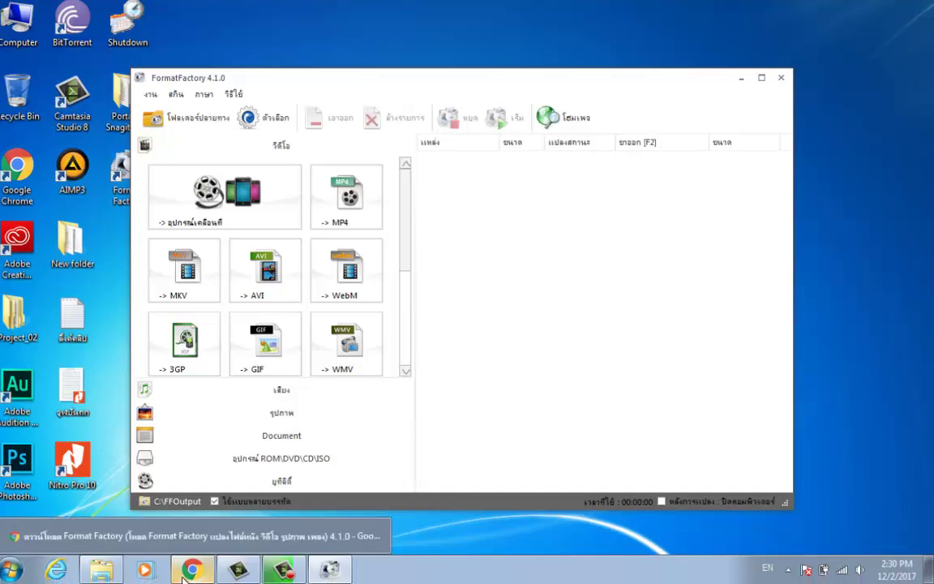
- Switch to Chrome, open YouTube in a new tab, and open and pause the เก็บตะวัน Official MV video
{"action": "left_click", "coordinate": [192, 570]}
{"action": "left_click", "coordinate": [151, 6]}
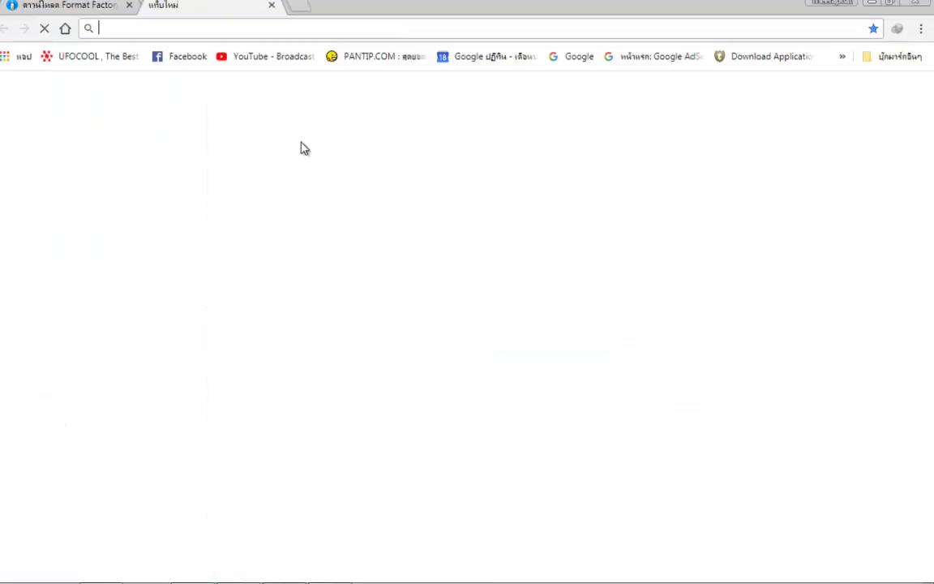
{"action": "left_click", "coordinate": [273, 58]}
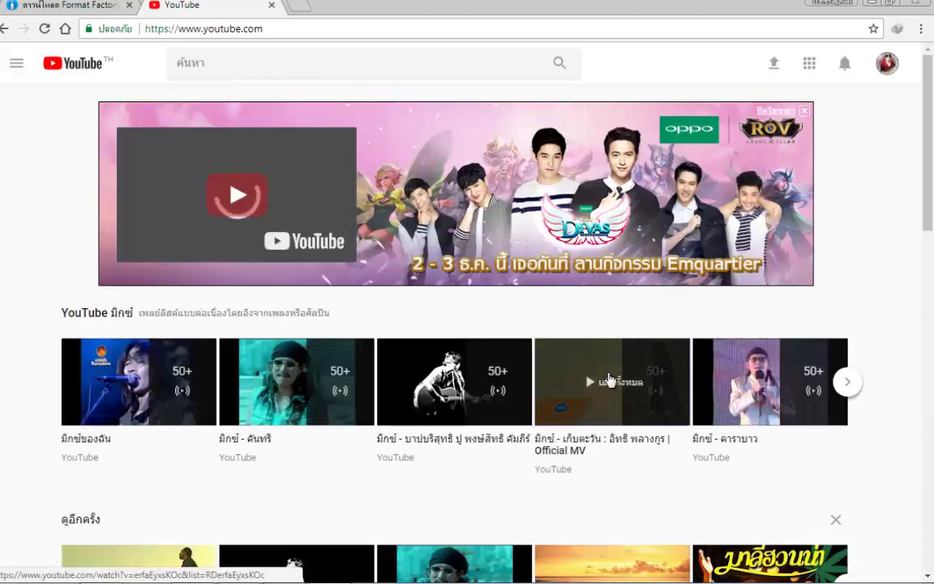
{"action": "left_click", "coordinate": [609, 380]}
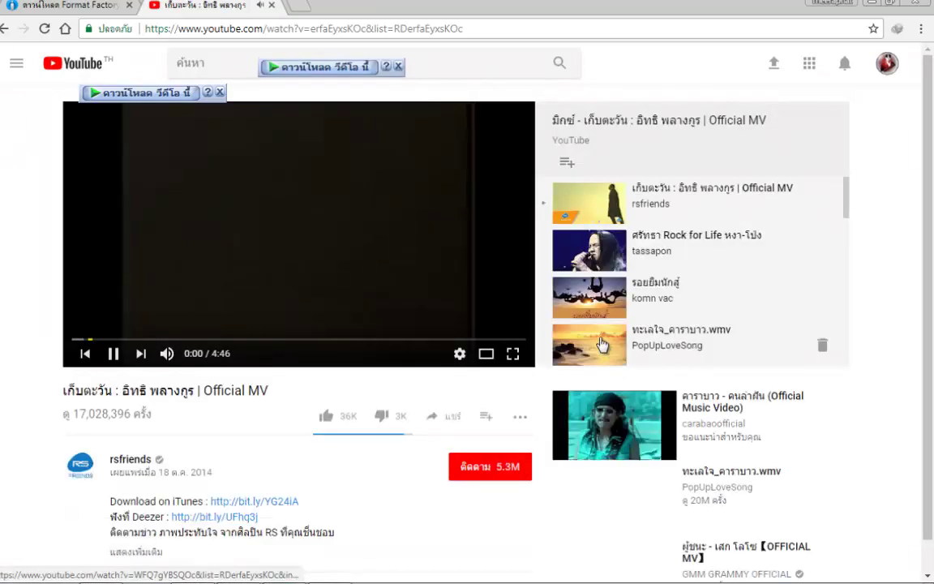
{"action": "left_click", "coordinate": [361, 200]}
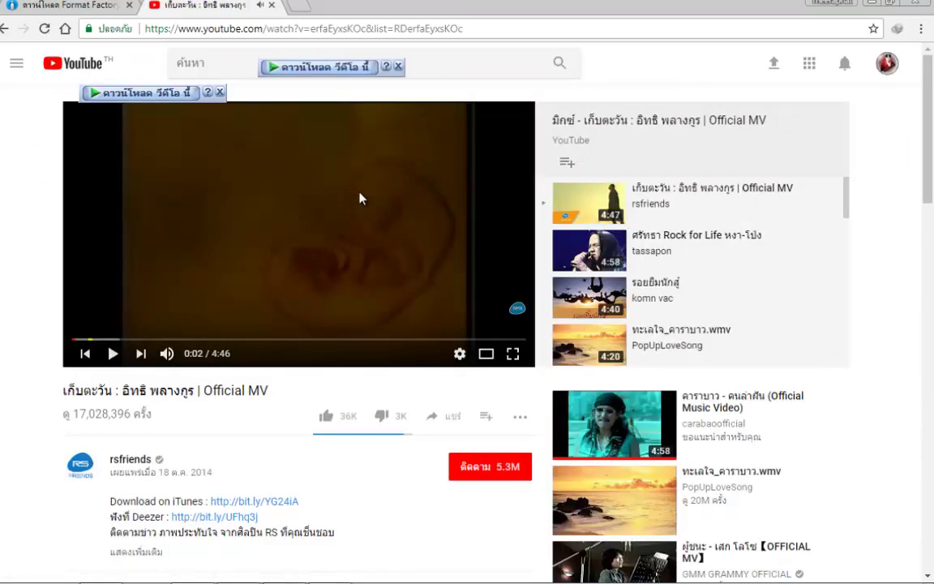
{"action": "scroll", "coordinate": [454, 195], "scroll_direction": "down", "scroll_amount": 2}
{"action": "scroll", "coordinate": [406, 185], "scroll_direction": "up", "scroll_amount": 2}
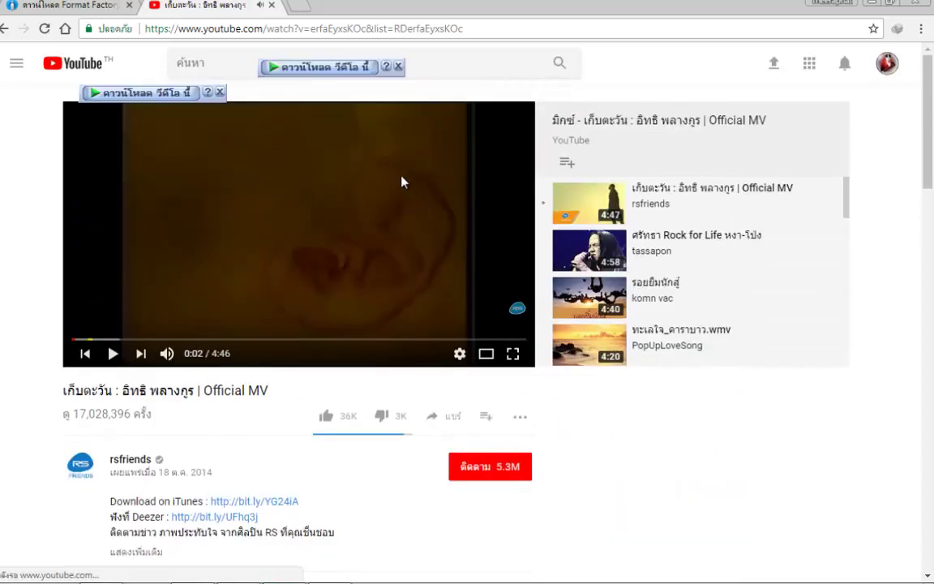
- Download the เก็บตะวัน Official MV video as an MKV file in 360p quality, saving it to the Desktop
{"action": "left_click", "coordinate": [321, 75]}
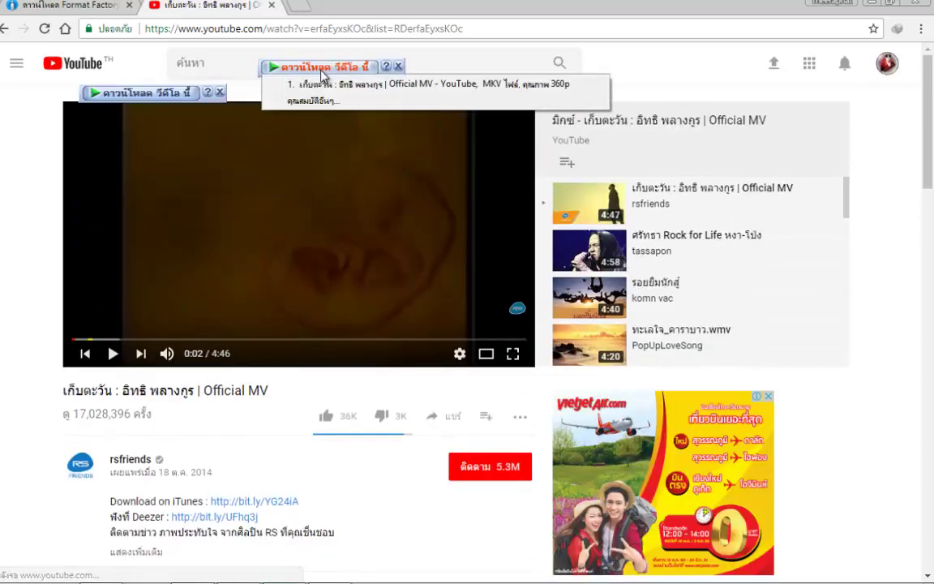
{"action": "left_click", "coordinate": [360, 90]}
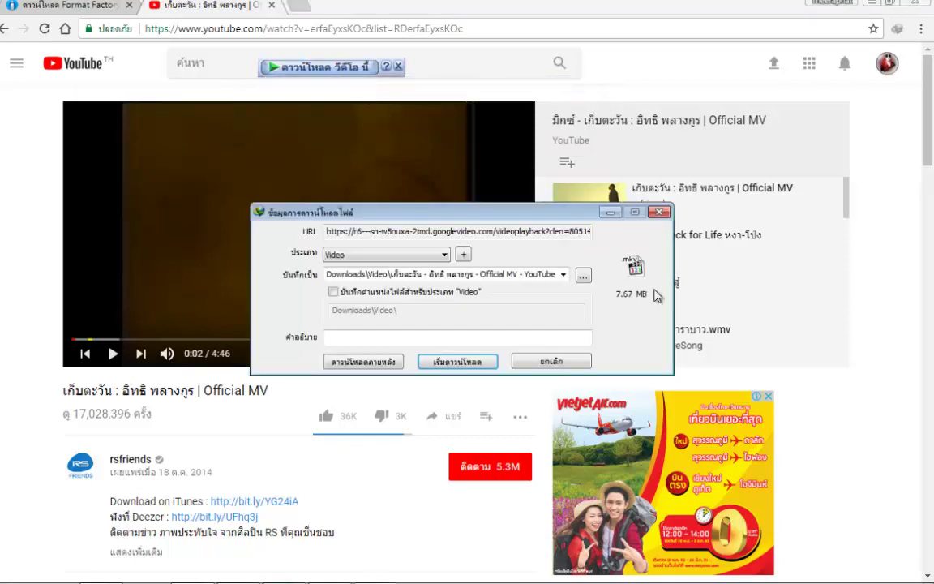
{"action": "left_click", "coordinate": [584, 277]}
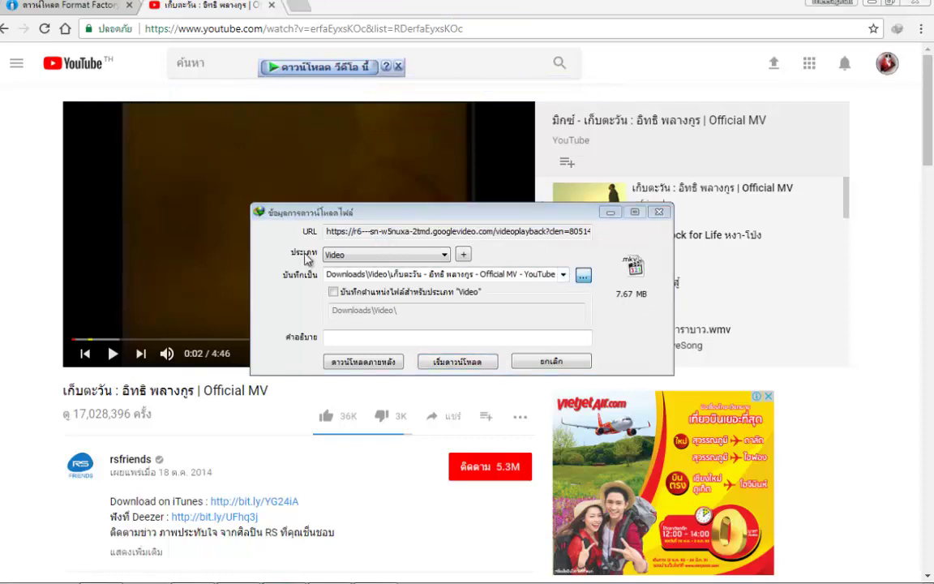
{"action": "left_click", "coordinate": [338, 311]}
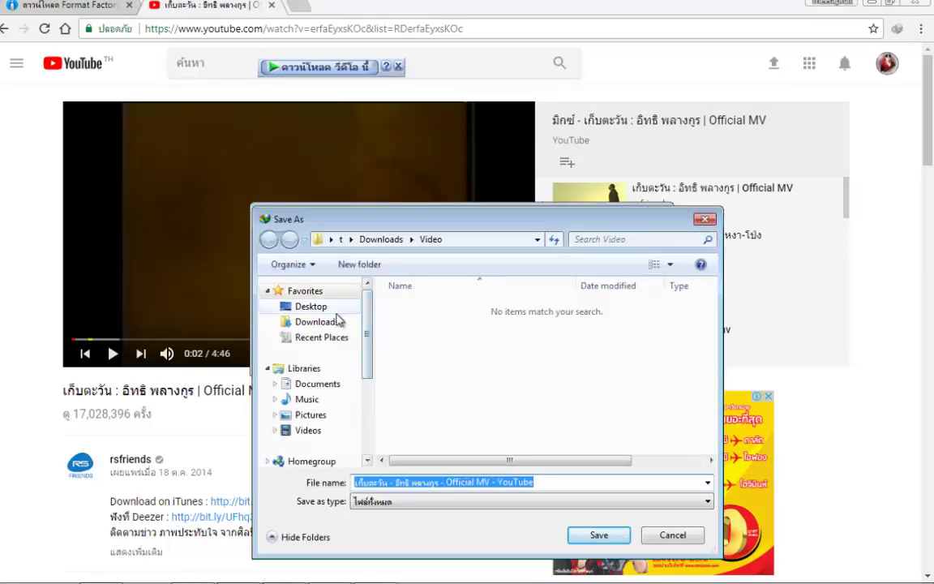
{"action": "left_click", "coordinate": [600, 538]}
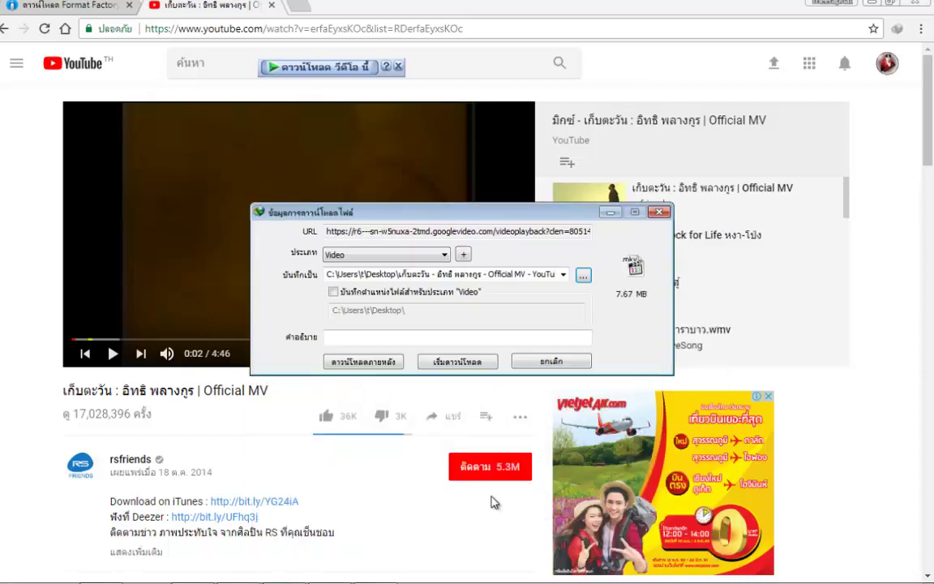
{"action": "left_click", "coordinate": [475, 367]}
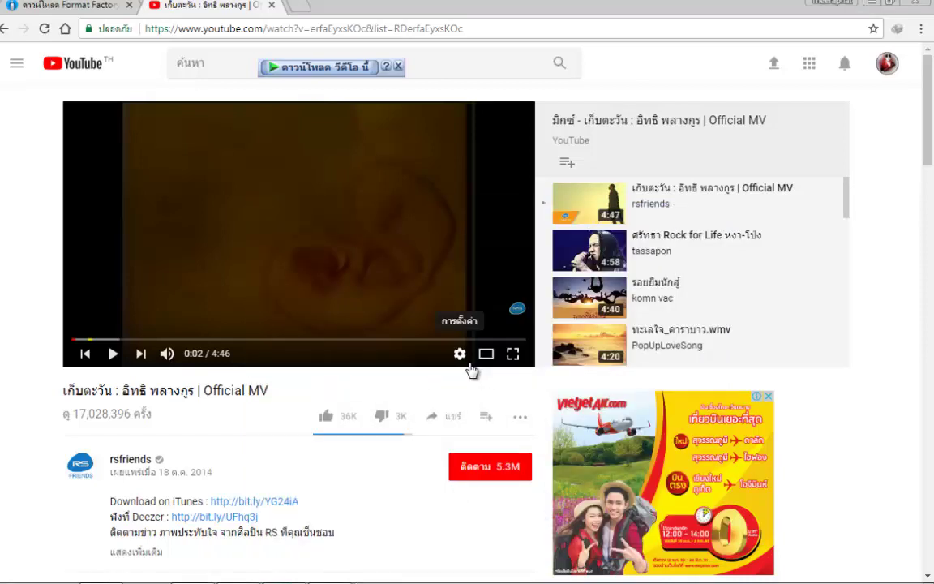
- Minimize the browser, reposition the Format Factory window beside the desktop shortcuts, and dismiss the download completion dialog
{"action": "left_click", "coordinate": [871, 4]}
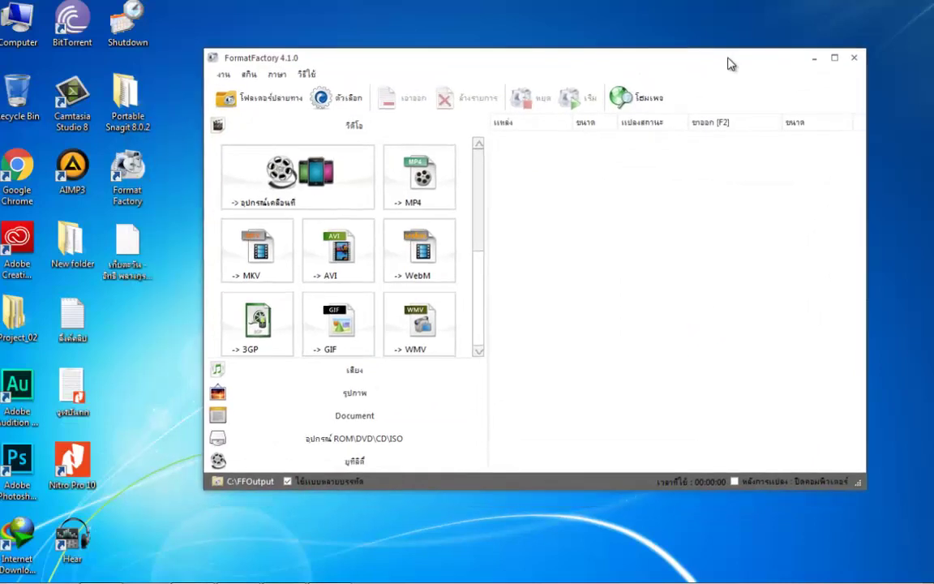
{"action": "left_click_drag", "start_coordinate": [728, 63], "coordinate": [749, 43]}
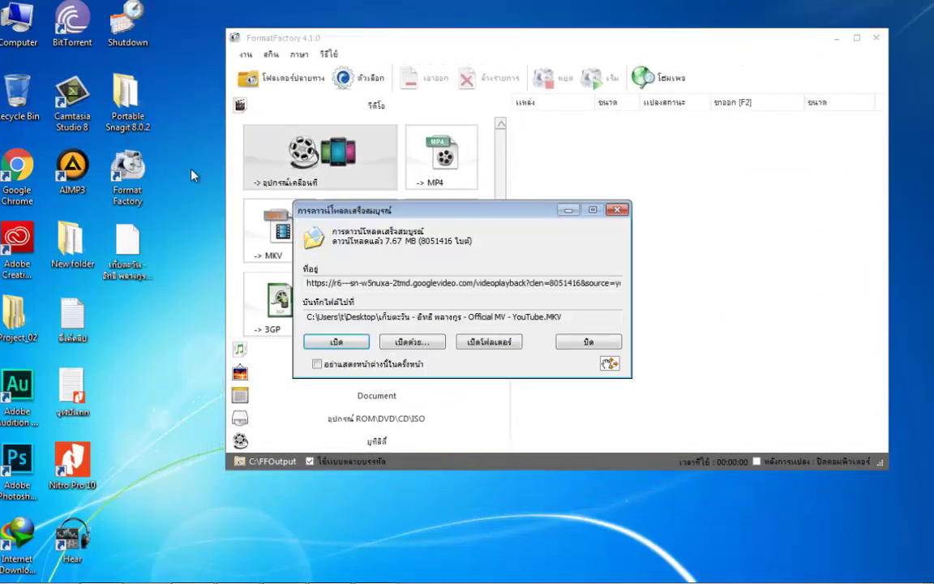
{"action": "left_click", "coordinate": [583, 343]}
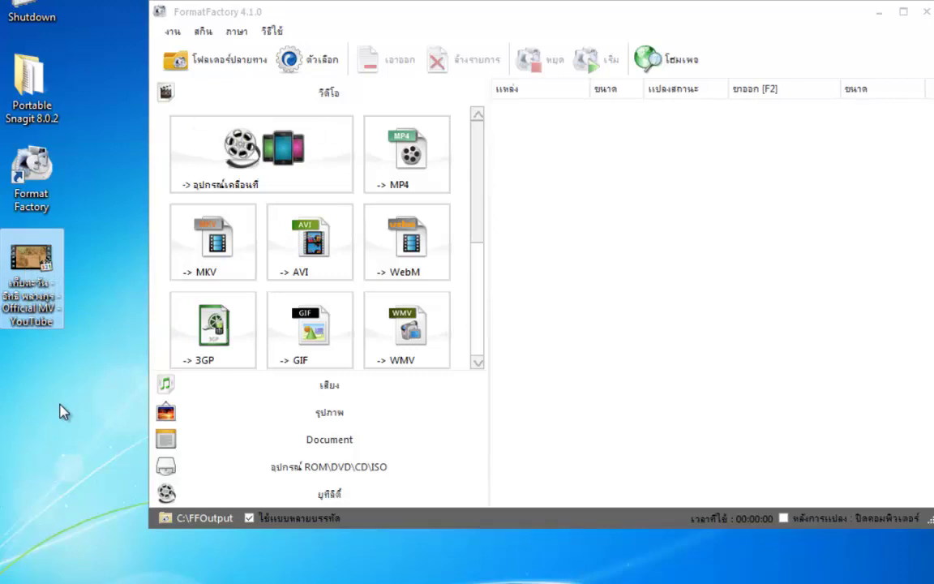
- Convert the เก็บตะวัน Official MV video from the Desktop to MP3 in Format Factory, with C:\FFOutput as the destination folder
{"action": "left_click", "coordinate": [346, 392]}
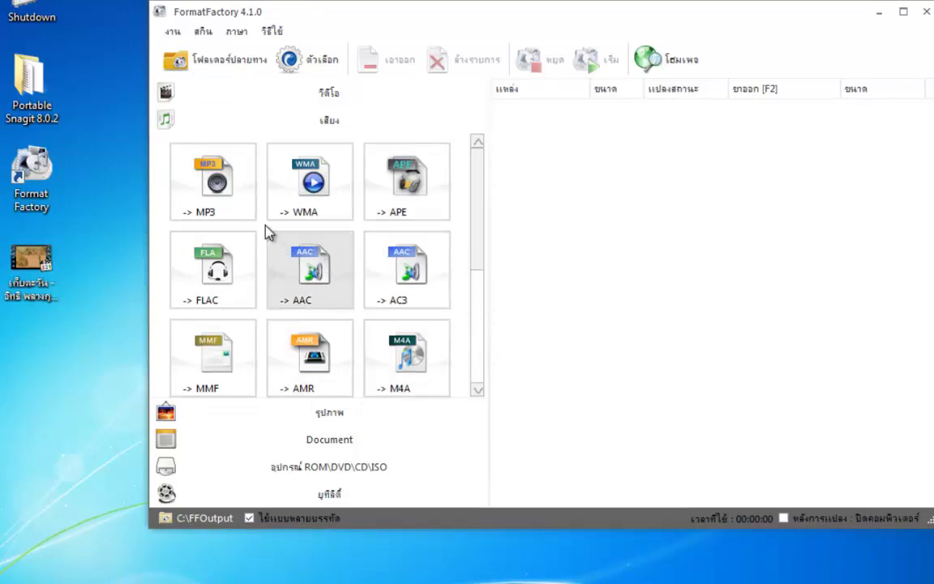
{"action": "left_click", "coordinate": [216, 188]}
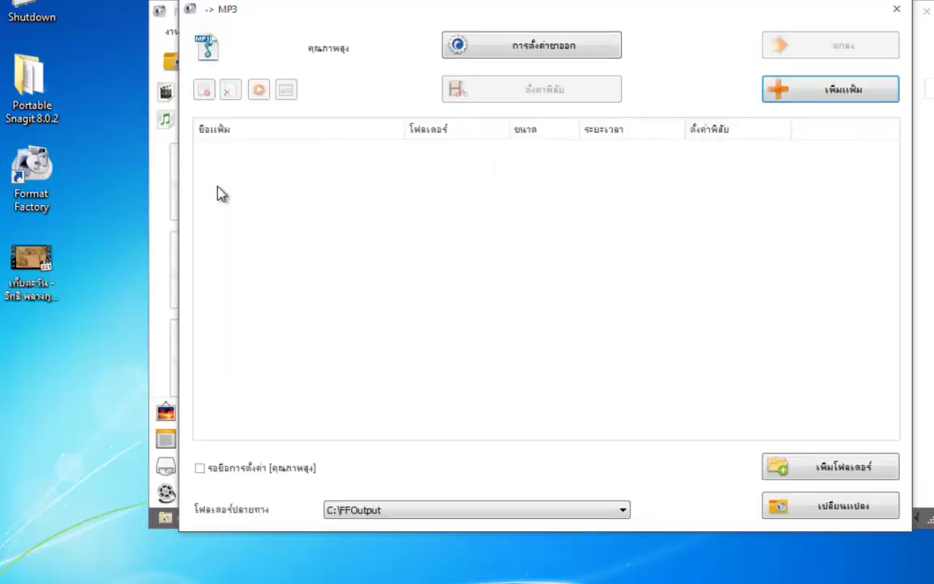
{"action": "left_click", "coordinate": [839, 97]}
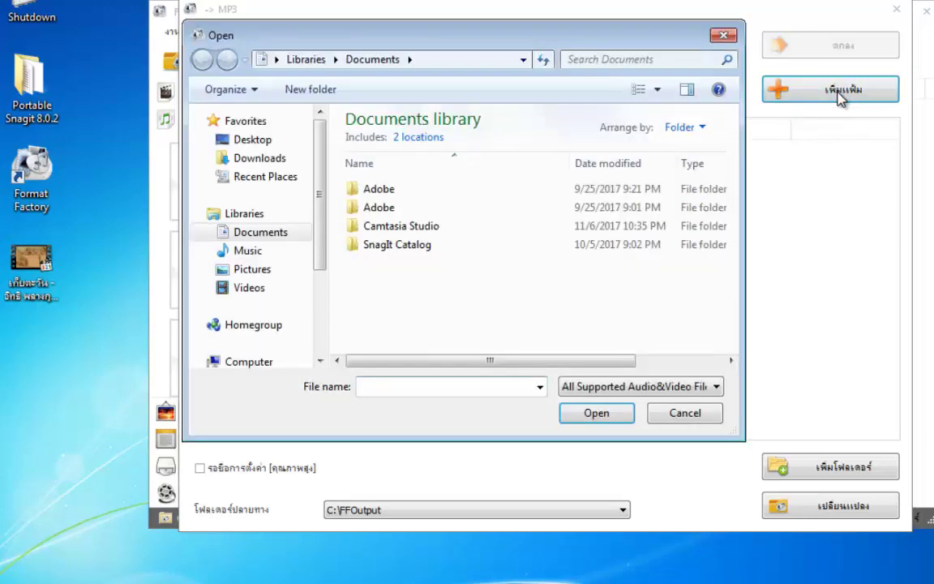
{"action": "left_click", "coordinate": [260, 141]}
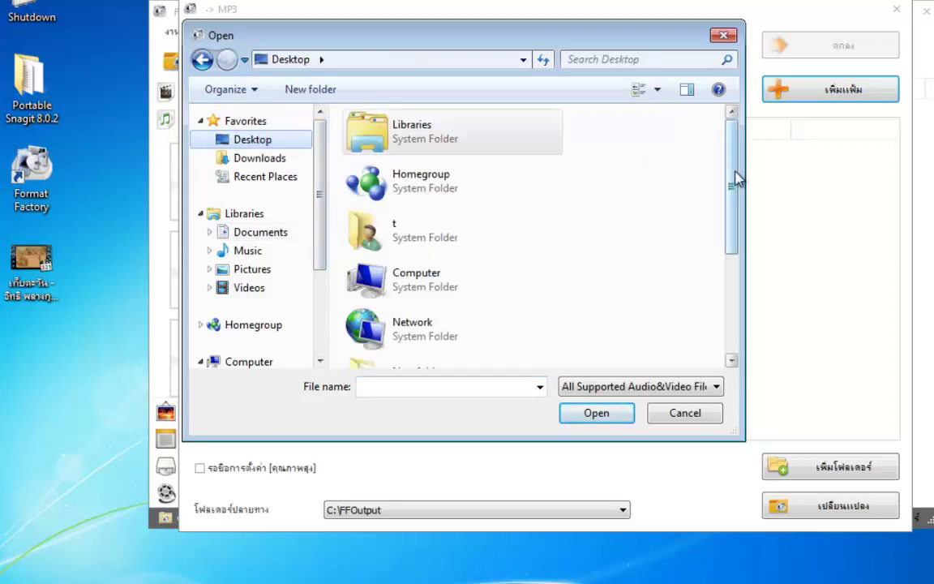
{"action": "left_click_drag", "start_coordinate": [735, 179], "coordinate": [748, 294]}
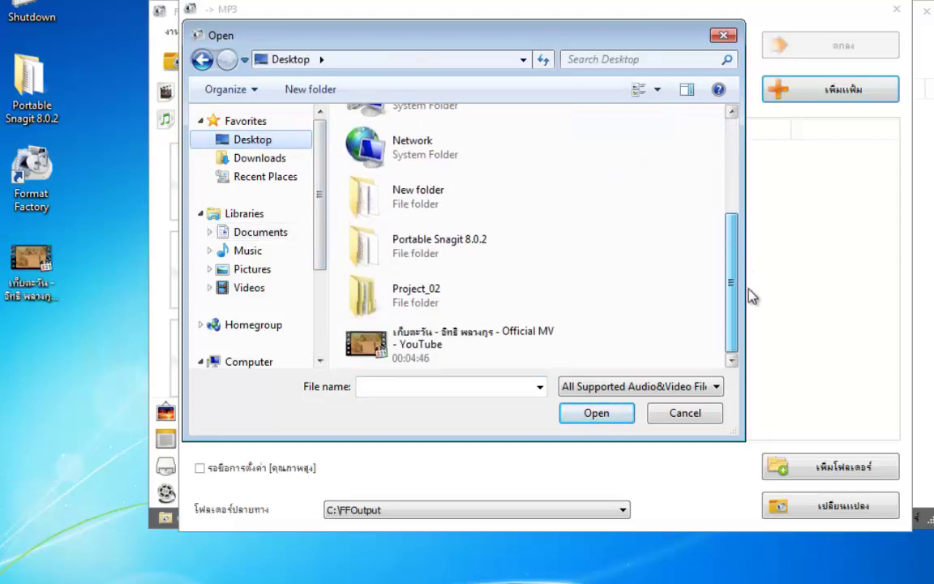
{"action": "left_click", "coordinate": [384, 357]}
{"action": "left_click", "coordinate": [594, 413]}
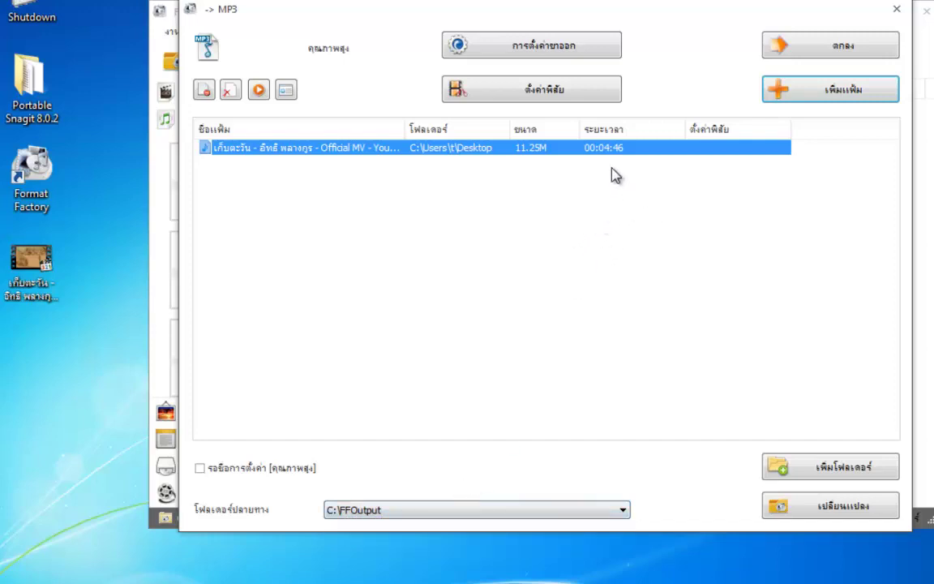
{"action": "left_click", "coordinate": [834, 54]}
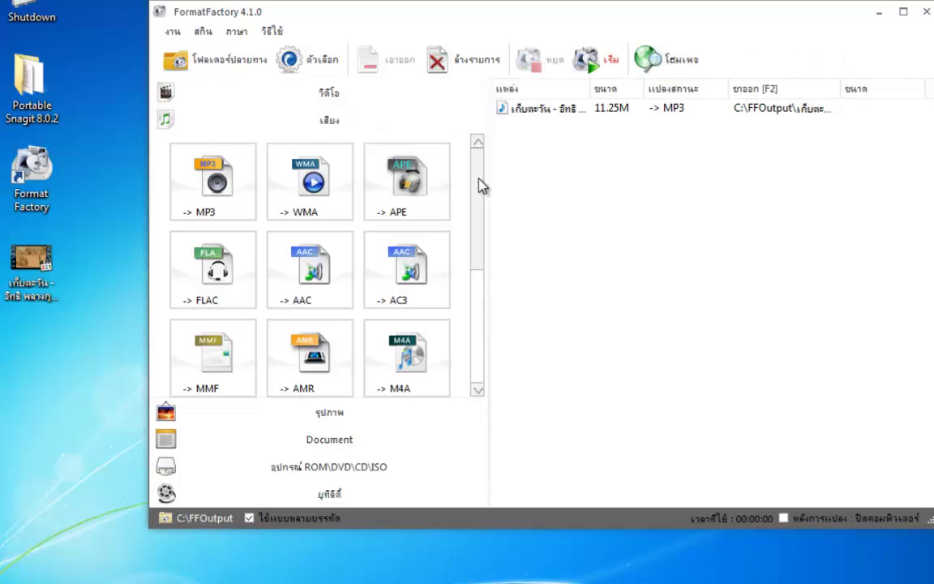
{"action": "left_click", "coordinate": [606, 65]}
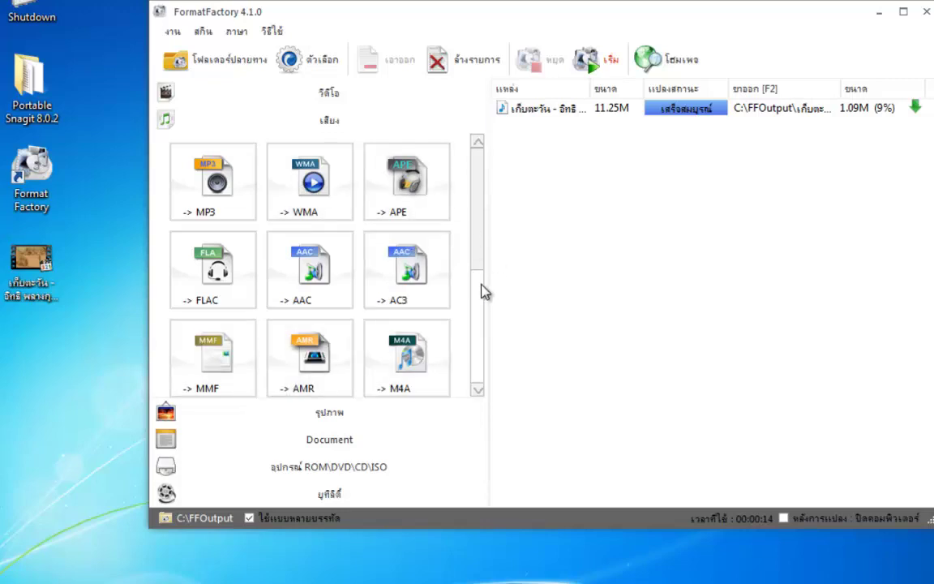
- Look through the available audio, image, document and disc conversion formats, and return to the video formats
{"action": "scroll", "coordinate": [483, 288], "scroll_direction": "down", "scroll_amount": 3}
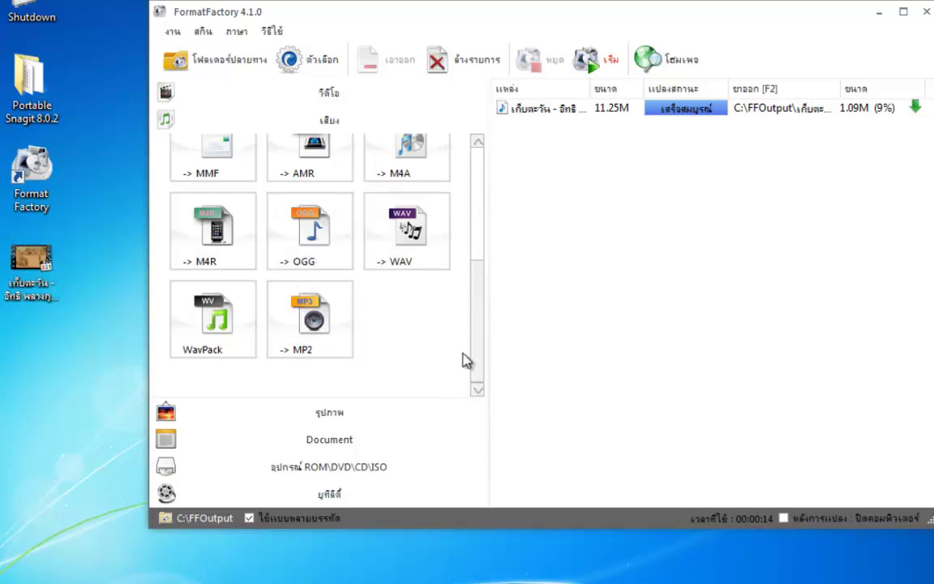
{"action": "left_click", "coordinate": [351, 426]}
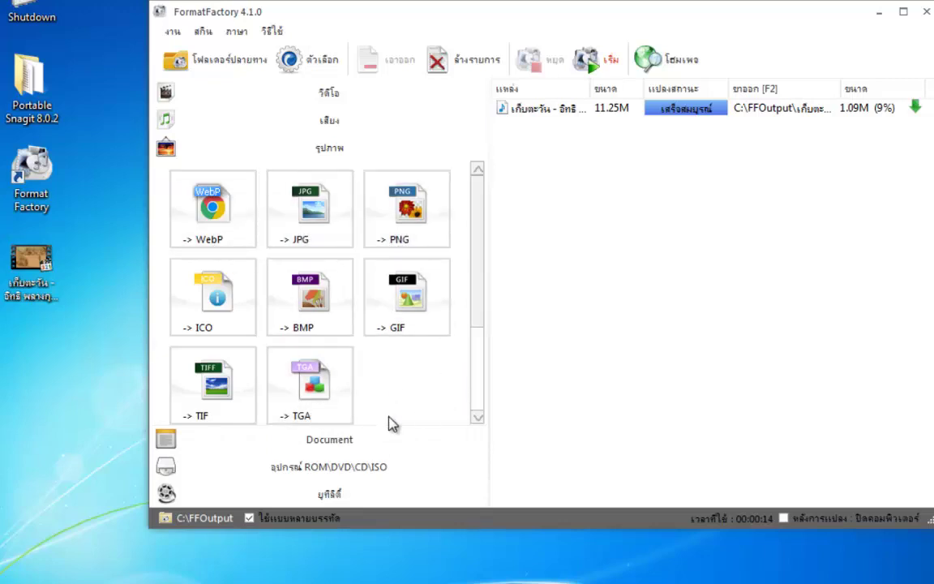
{"action": "left_click", "coordinate": [329, 442]}
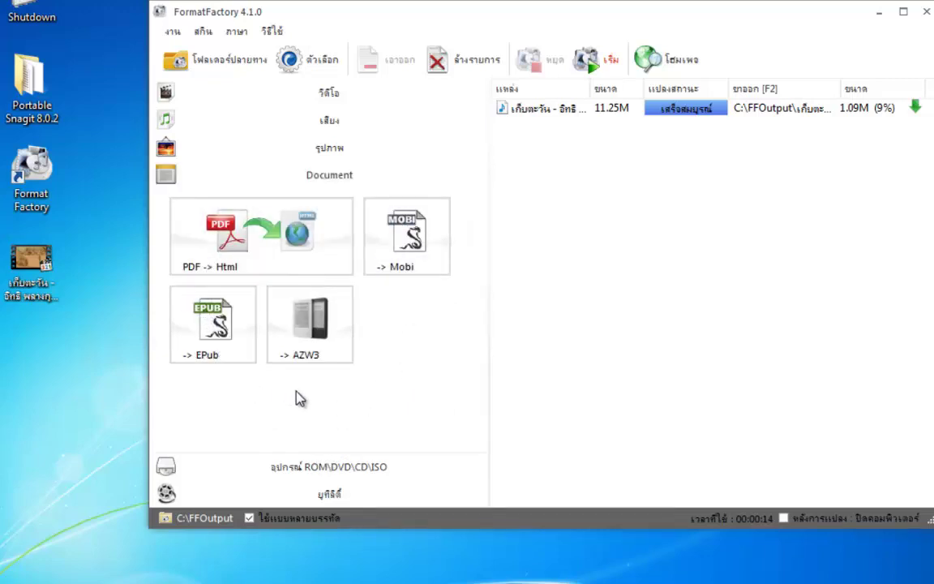
{"action": "left_click", "coordinate": [352, 471]}
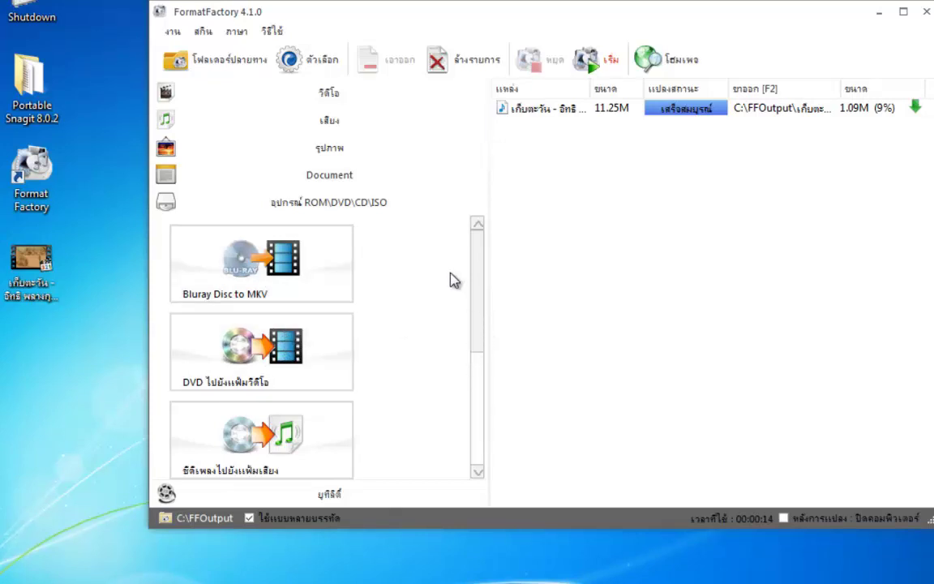
{"action": "left_click", "coordinate": [334, 96]}
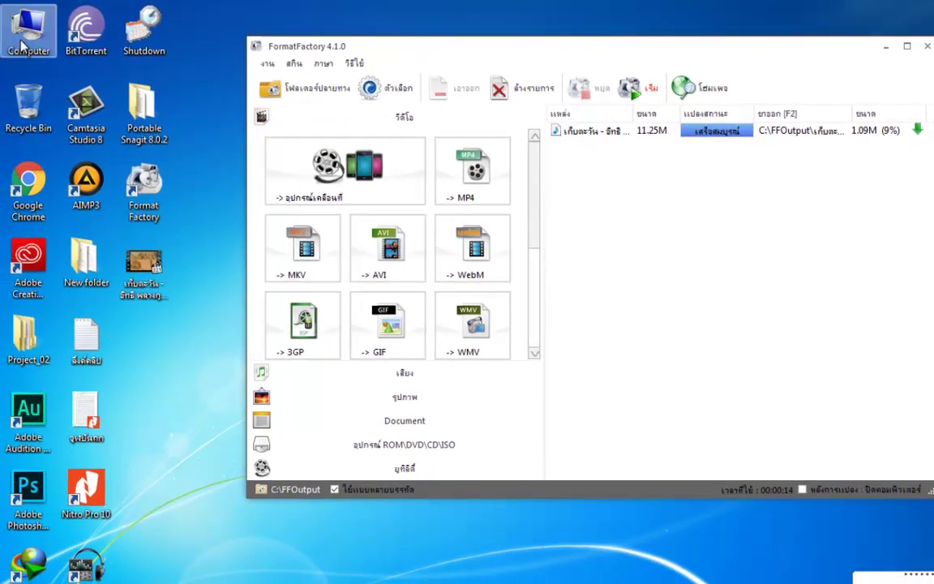
- Browse to the FFOutput folder on Local Disk (C:) and select the converted เก็บตะวัน file
{"action": "double_click", "coordinate": [24, 36]}
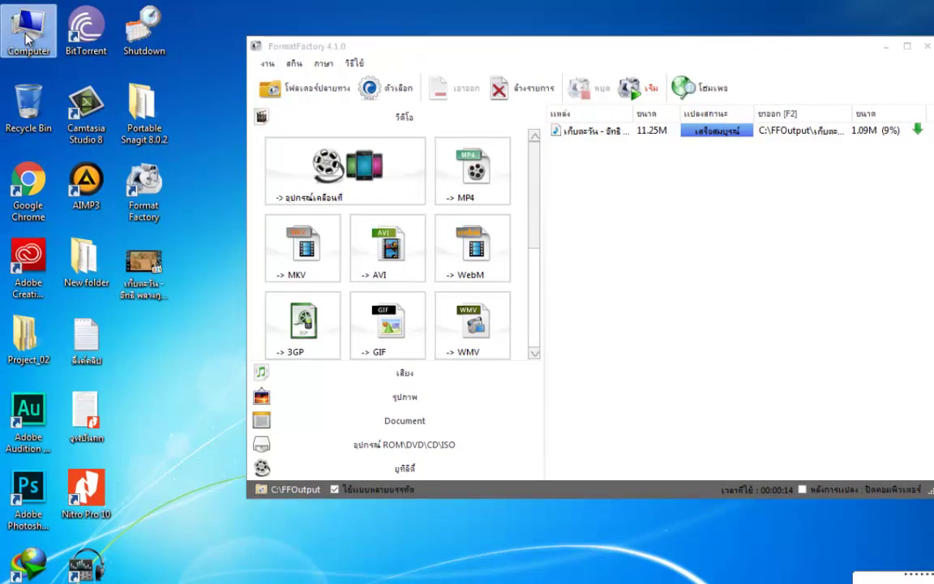
{"action": "left_click", "coordinate": [830, 54]}
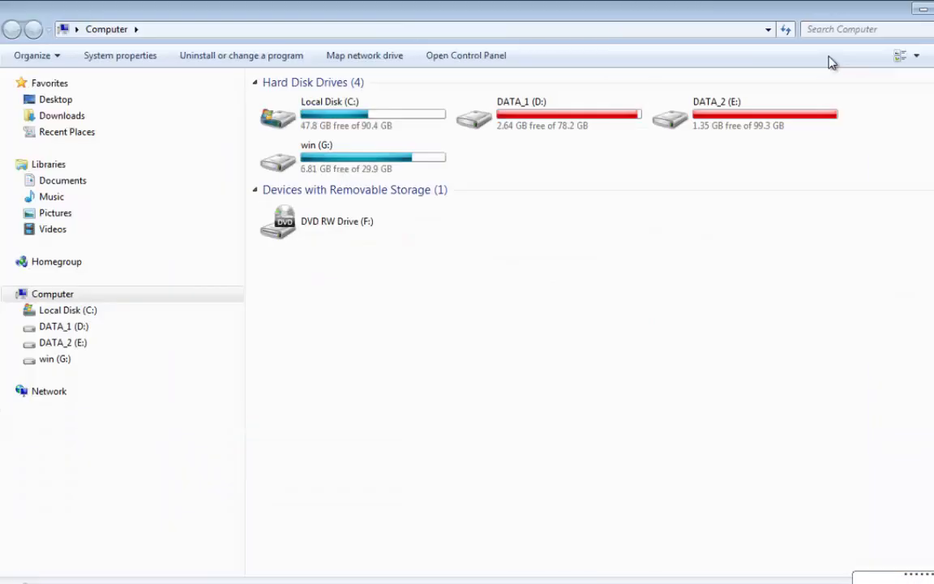
{"action": "left_click", "coordinate": [91, 311]}
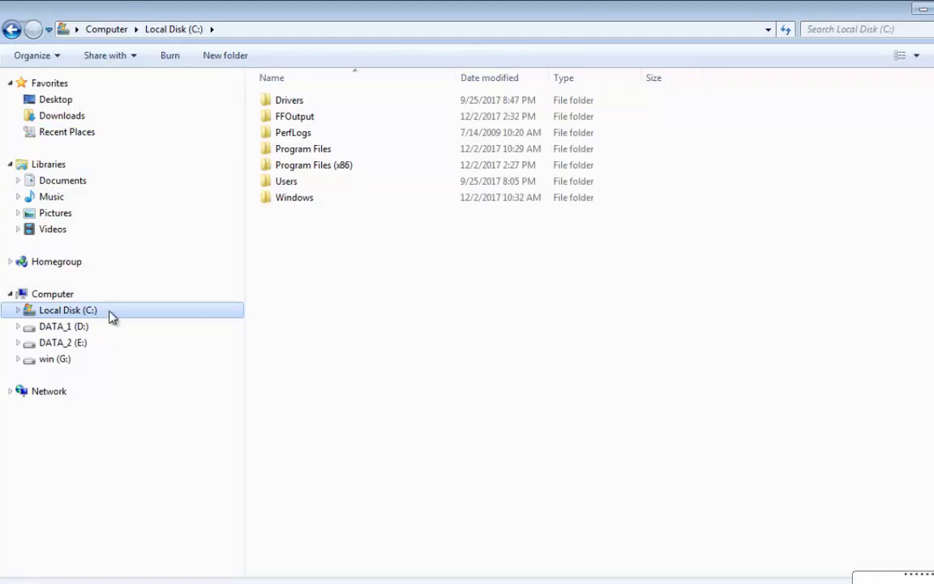
{"action": "double_click", "coordinate": [313, 121]}
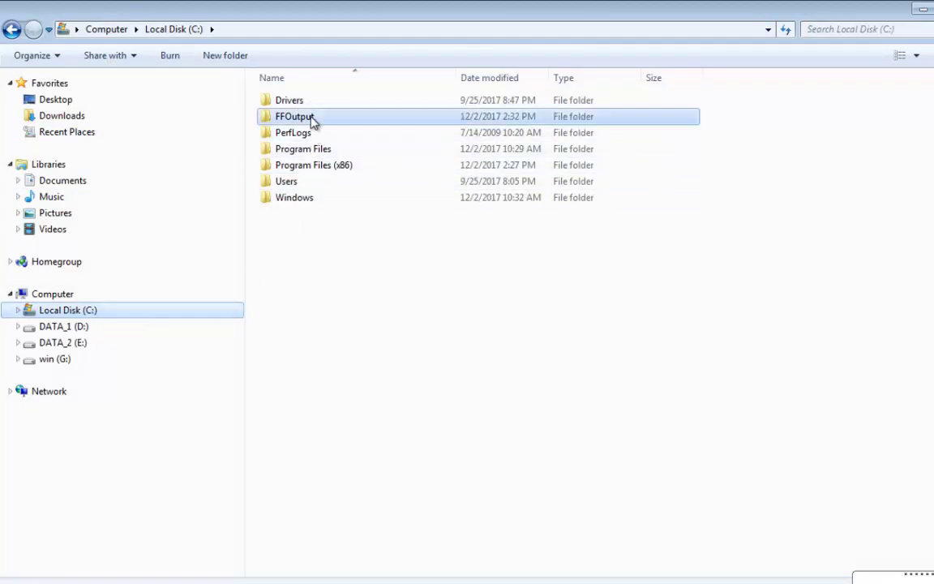
{"action": "left_click", "coordinate": [581, 188]}
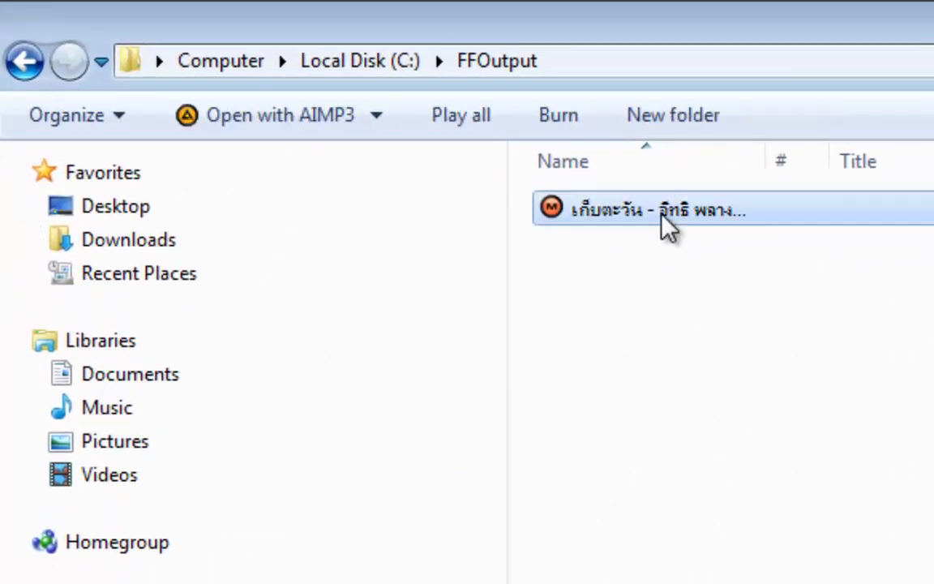
- Check the file type and size of the converted MP3 in its properties, and close them
{"action": "right_click", "coordinate": [660, 217]}
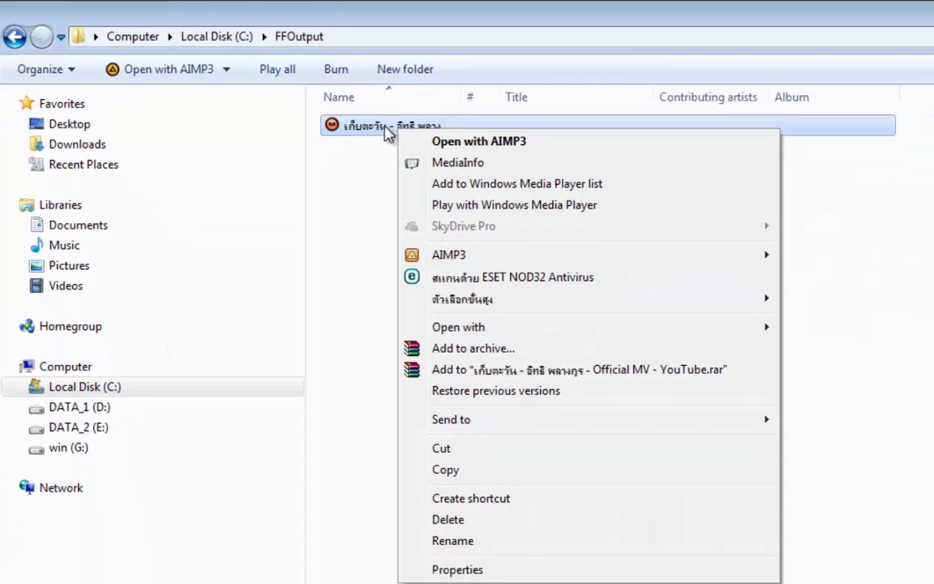
{"action": "left_click", "coordinate": [475, 569]}
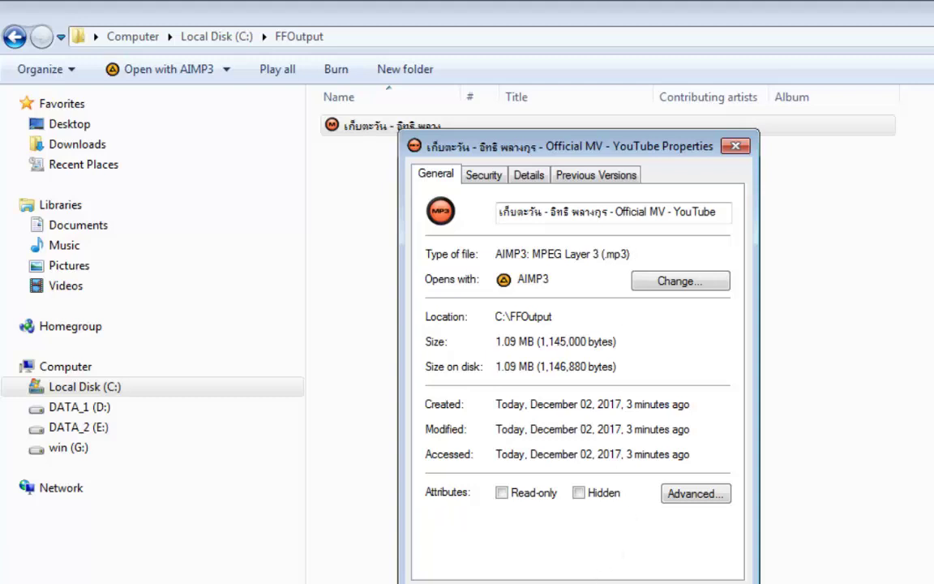
{"action": "key", "text": "Escape"}
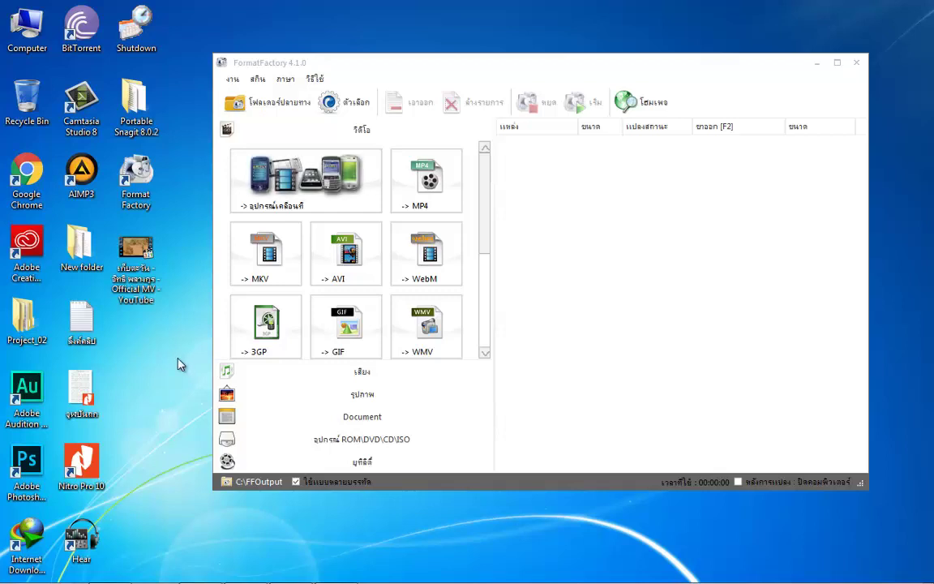
- Check the file type and size of the original MKV video on the desktop, close its properties, and select the file
{"action": "right_click", "coordinate": [132, 252]}
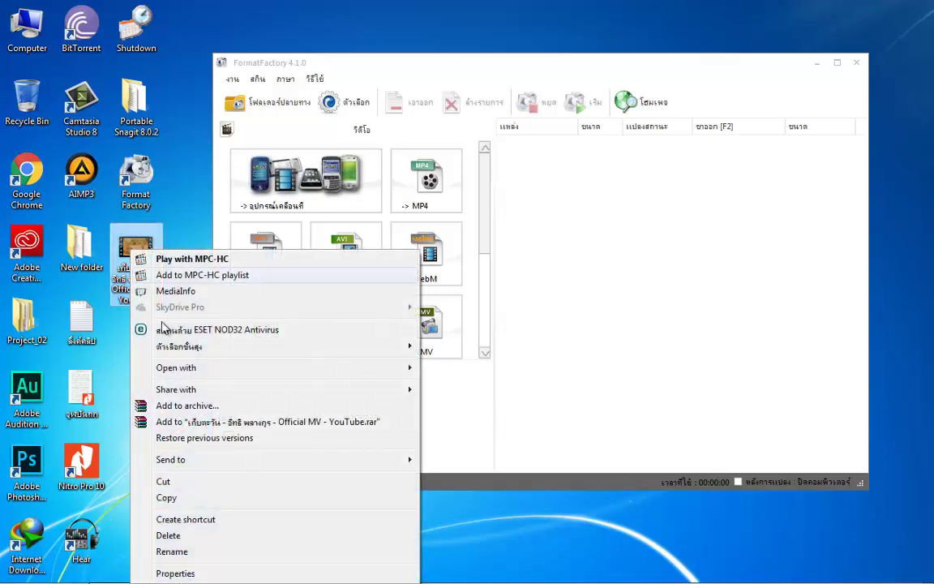
{"action": "left_click", "coordinate": [188, 571]}
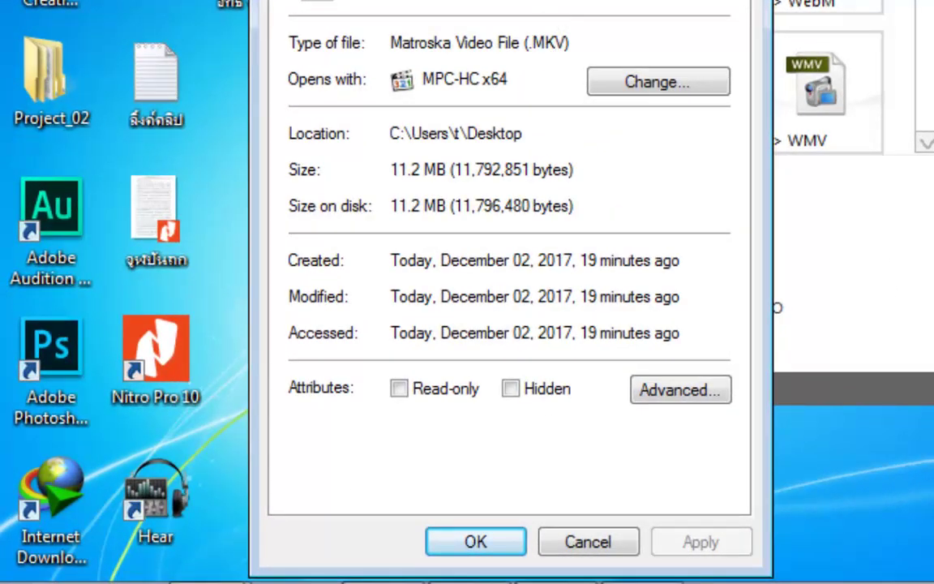
{"action": "left_click_drag", "start_coordinate": [486, 2], "coordinate": [561, 30]}
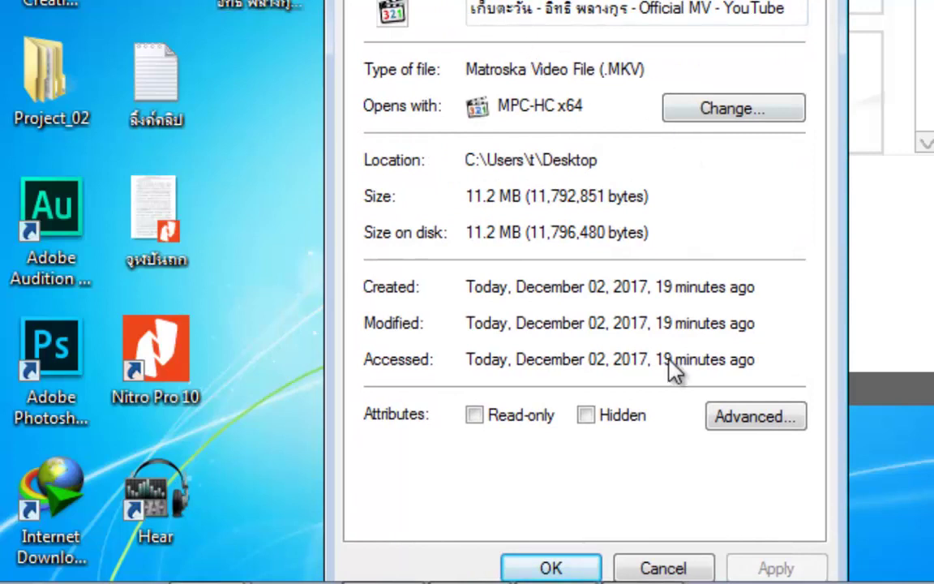
{"action": "left_click", "coordinate": [664, 568]}
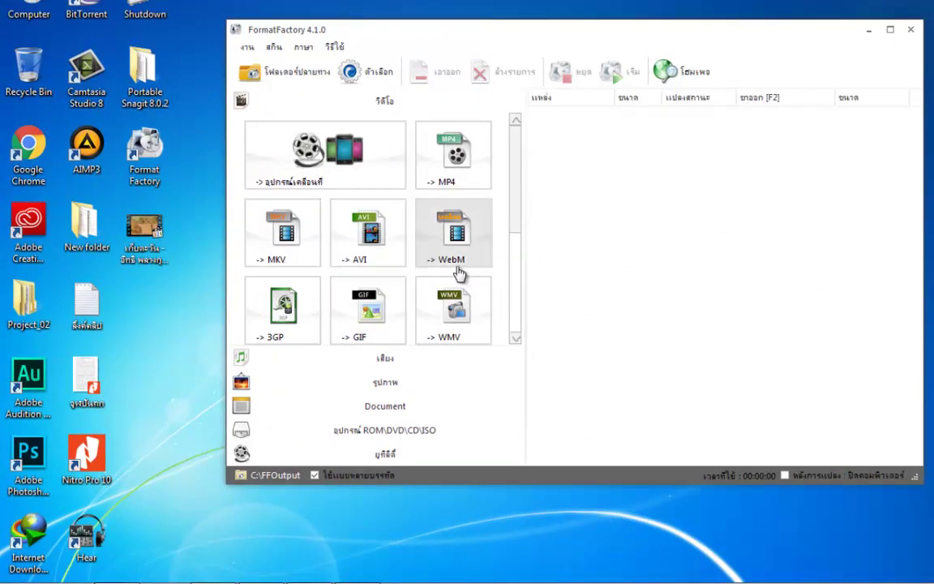
{"action": "left_click", "coordinate": [157, 239]}
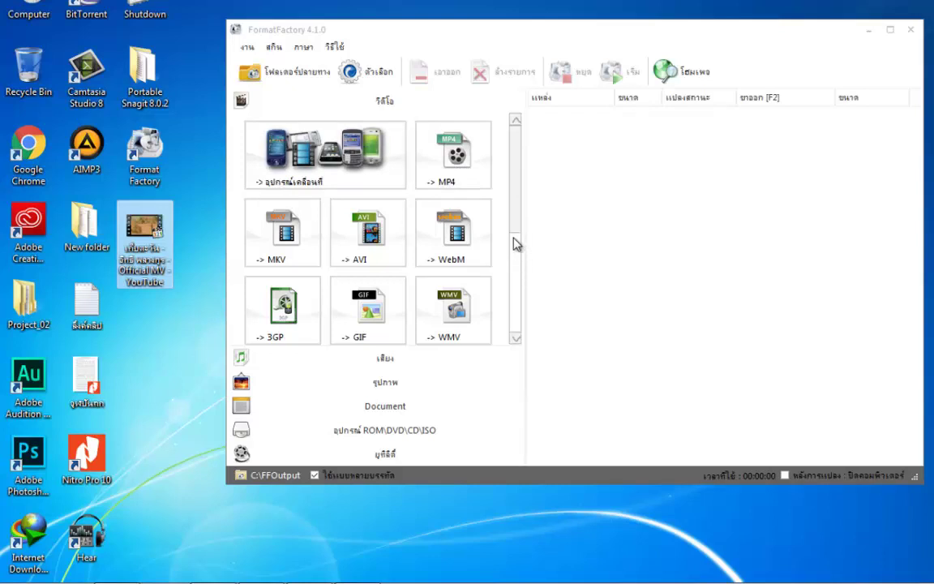
- Set up a video conversion to MP4 and add the เก็บตะวัน music video from the Desktop as its source file
{"action": "left_click", "coordinate": [455, 165]}
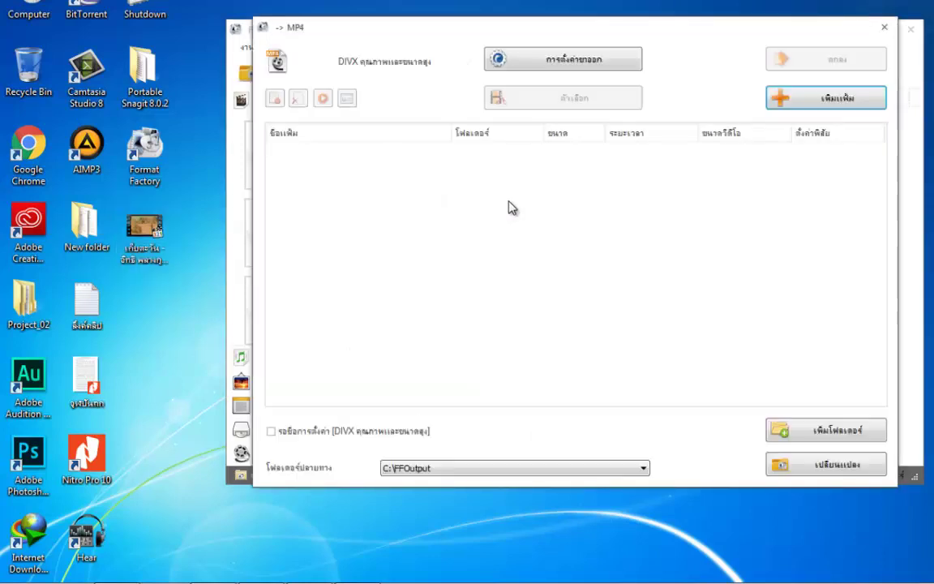
{"action": "left_click", "coordinate": [830, 101]}
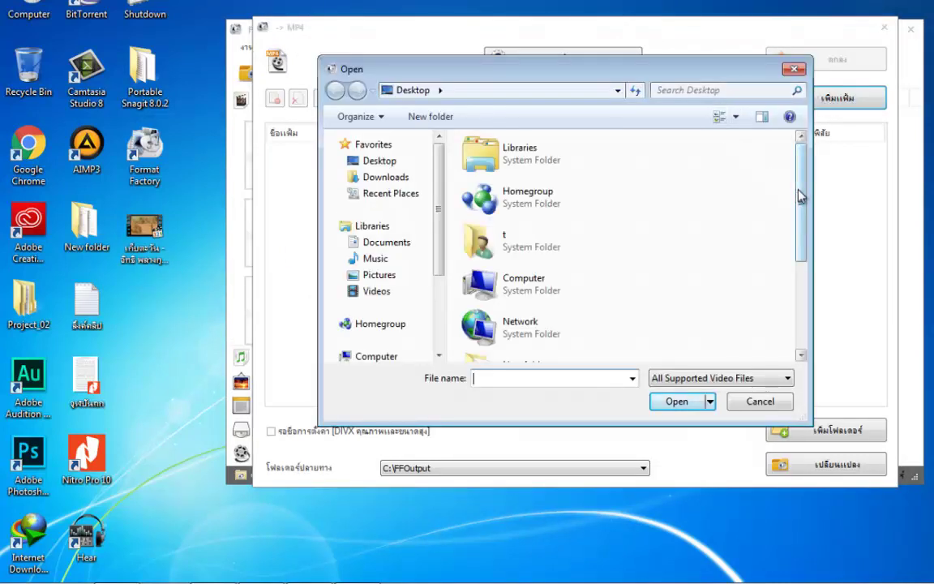
{"action": "left_click_drag", "start_coordinate": [800, 193], "coordinate": [829, 288]}
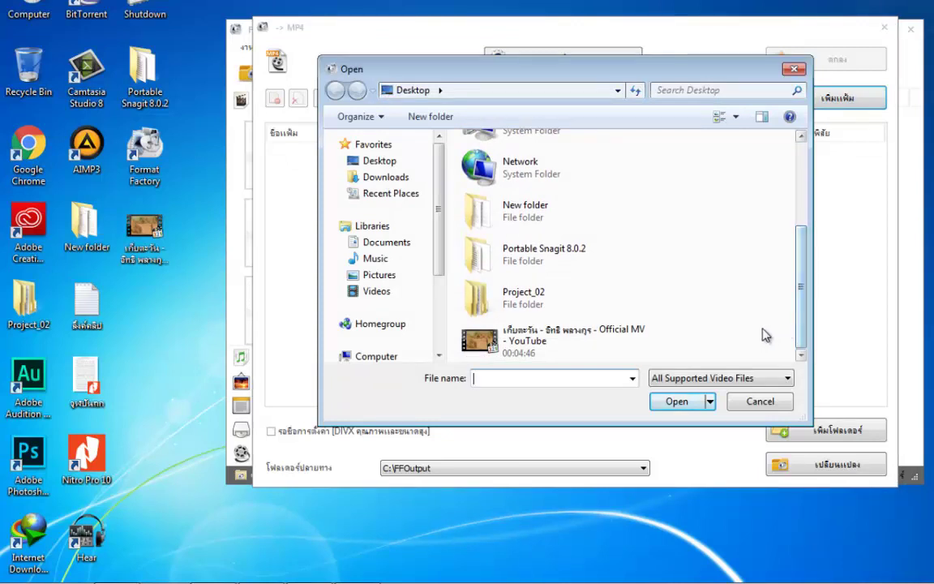
{"action": "left_click", "coordinate": [559, 353]}
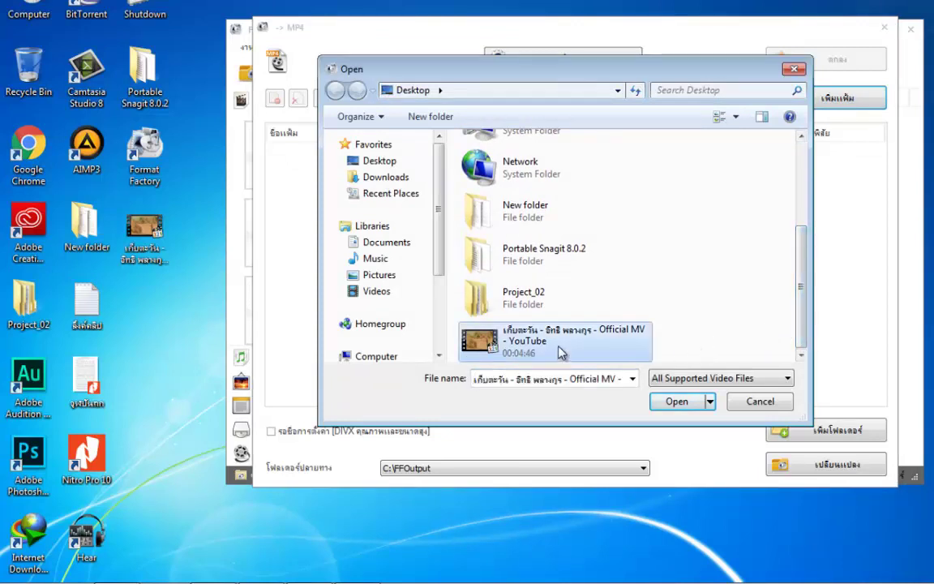
{"action": "left_click", "coordinate": [675, 402]}
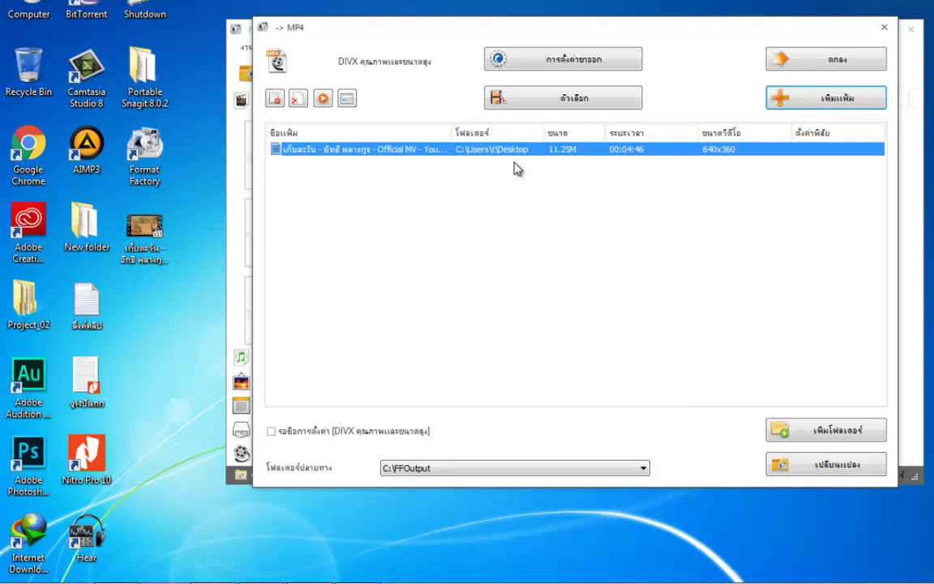
- Confirm the MP4 job with C:\FFOutput as its destination folder and run the conversion
{"action": "left_click", "coordinate": [849, 104]}
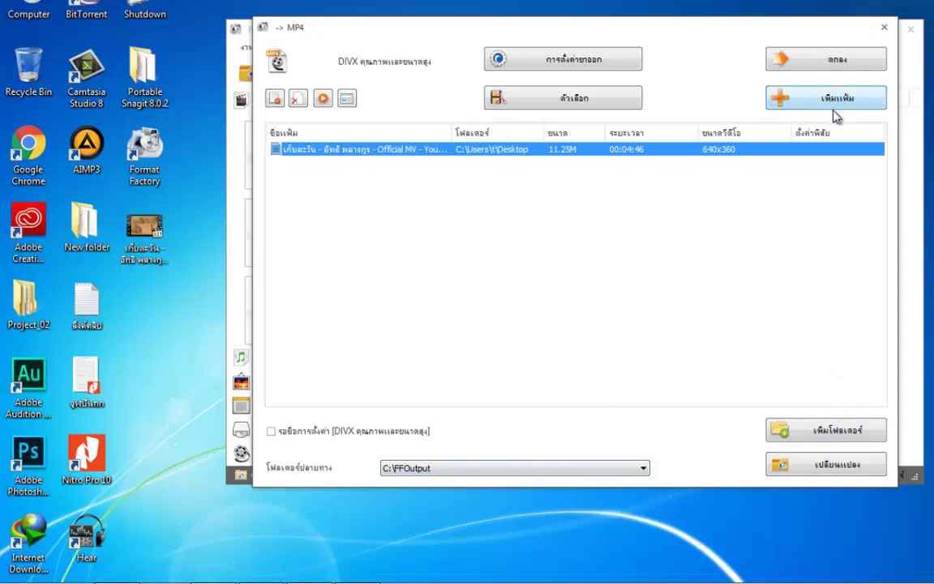
{"action": "left_click", "coordinate": [835, 61]}
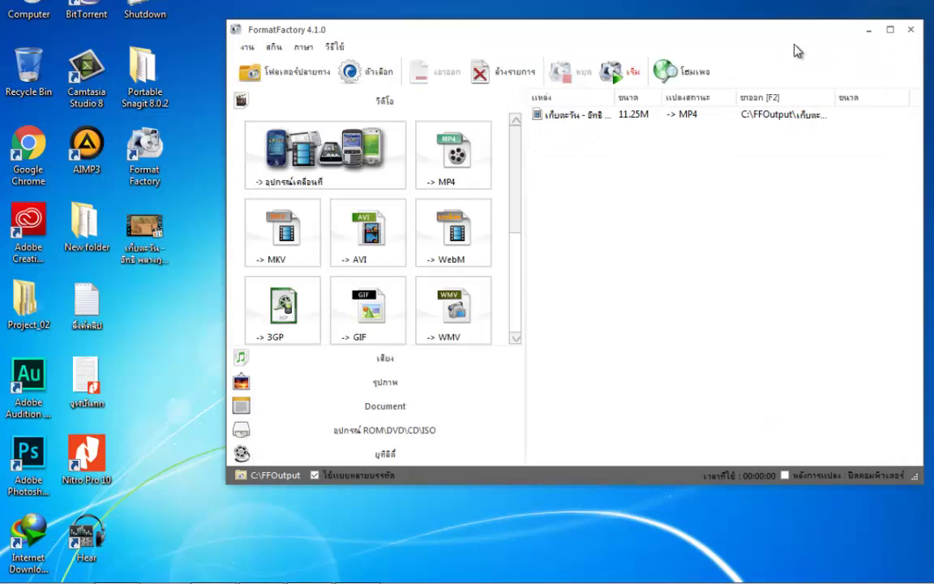
{"action": "left_click", "coordinate": [633, 73]}
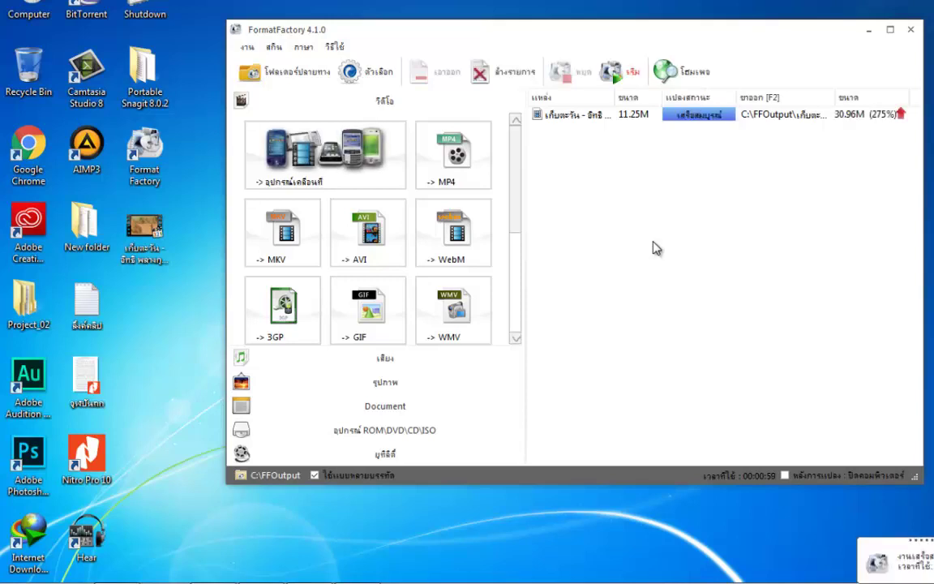
- Open the FFOutput folder on Local Disk (C:) and select the converted MP4 video of เก็บตะวัน
{"action": "double_click", "coordinate": [34, 6]}
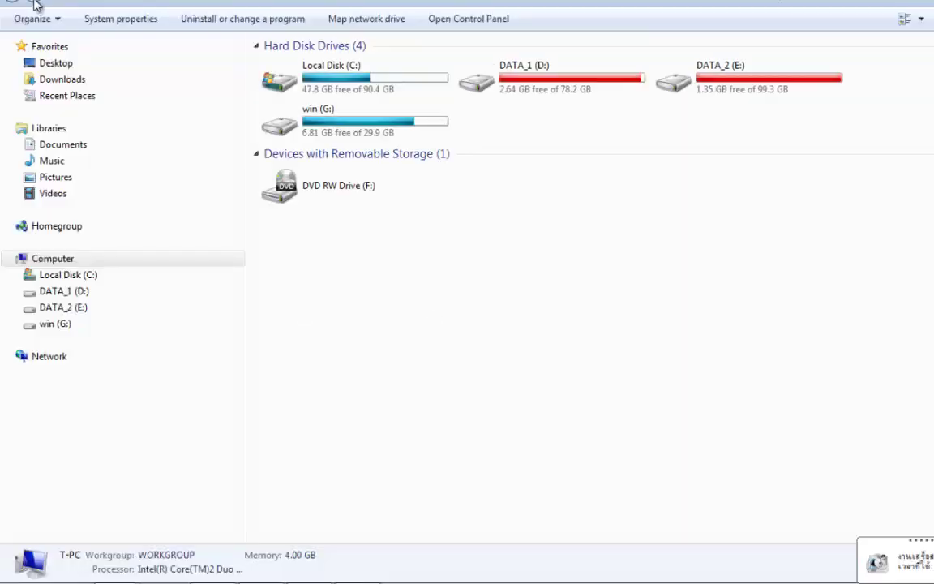
{"action": "left_click", "coordinate": [90, 275]}
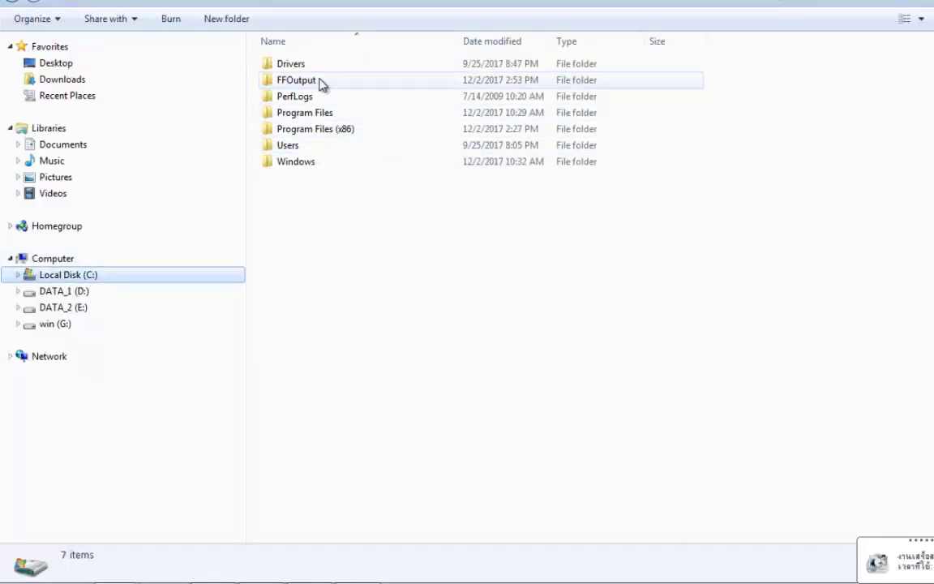
{"action": "double_click", "coordinate": [319, 81]}
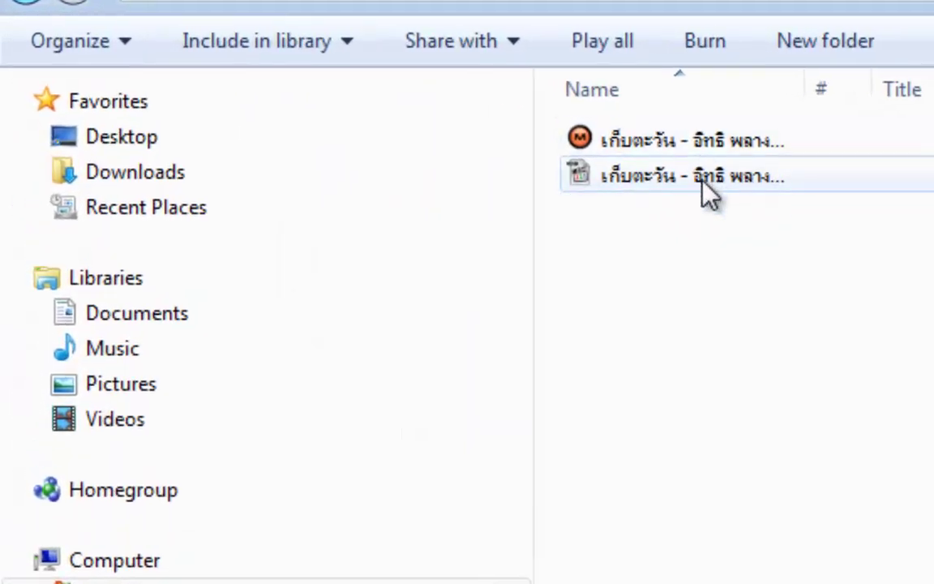
{"action": "left_click", "coordinate": [323, 83]}
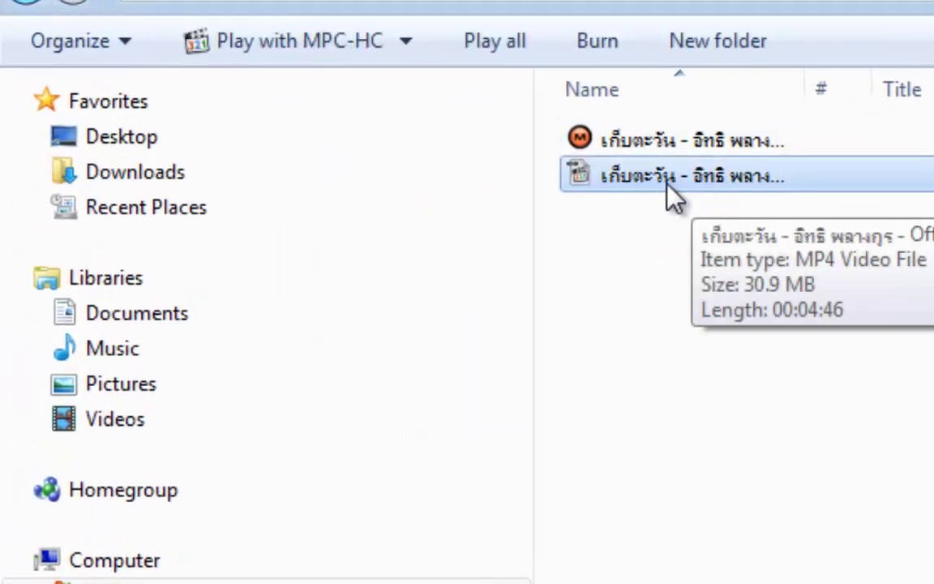
- Check the file type of the converted MP4 video in its properties, and close them
{"action": "right_click", "coordinate": [671, 181]}
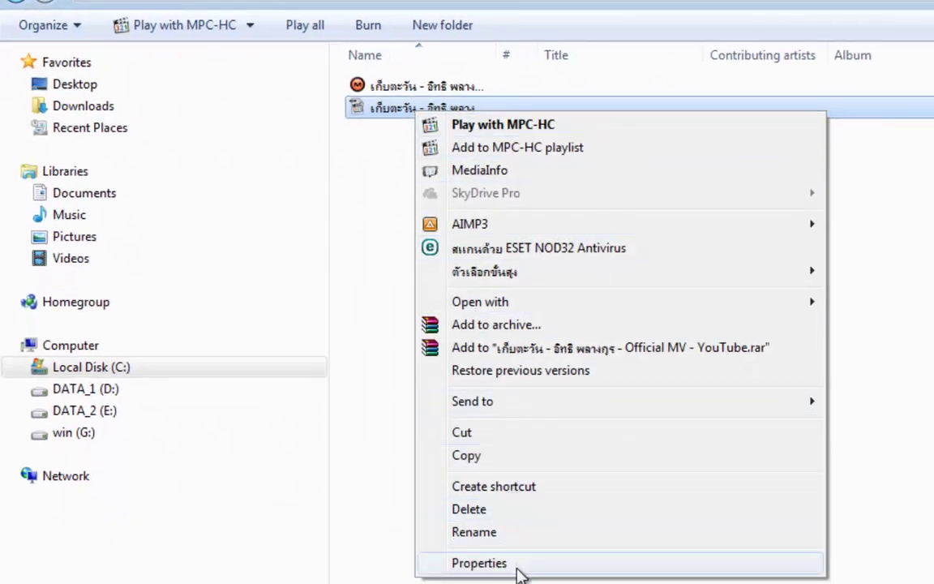
{"action": "left_click", "coordinate": [547, 583]}
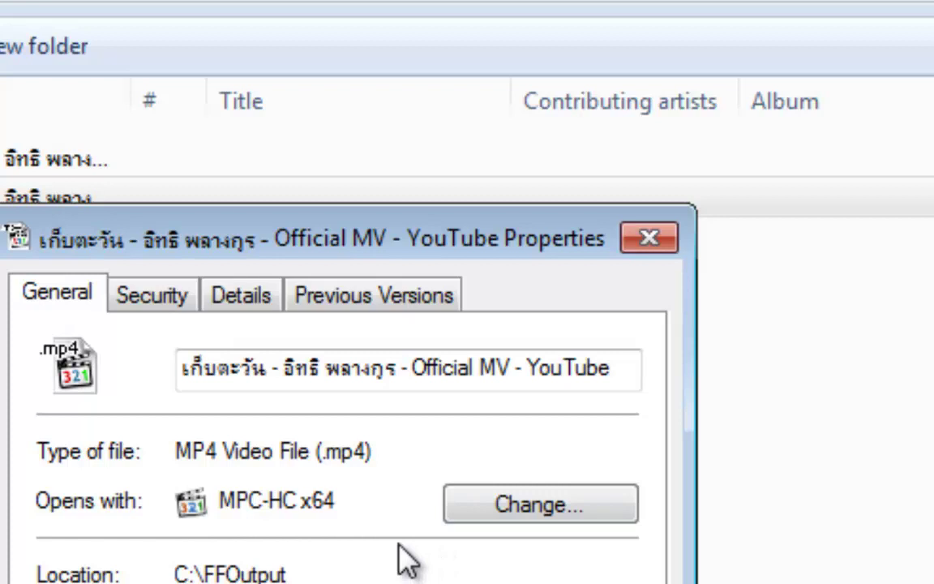
{"action": "key", "text": "Escape"}
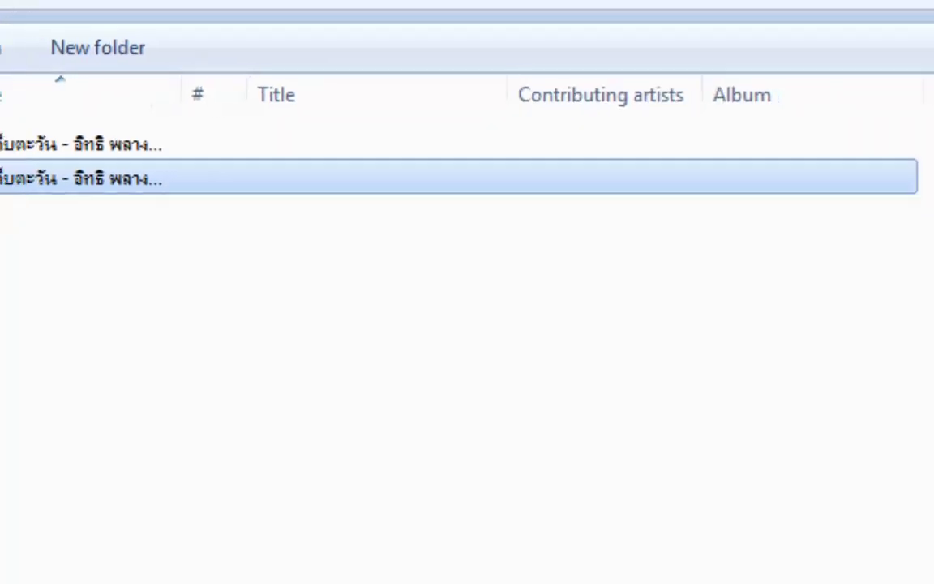